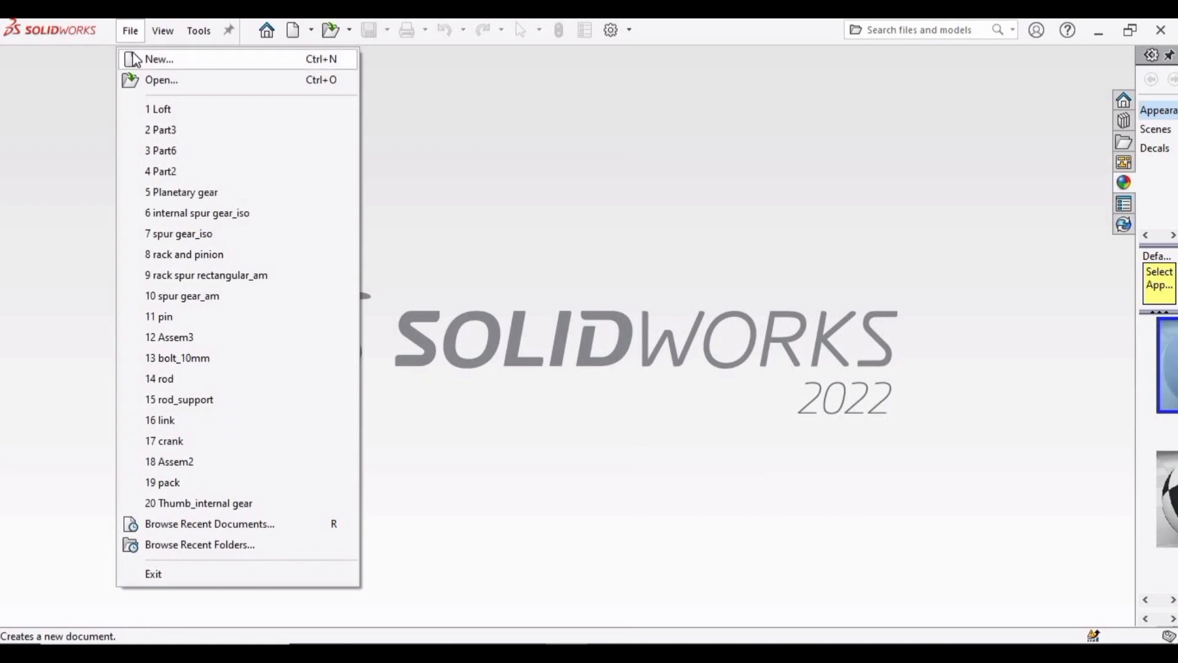
Create a new part document and start a sketch on the Front Plane.
left_click(132, 59)
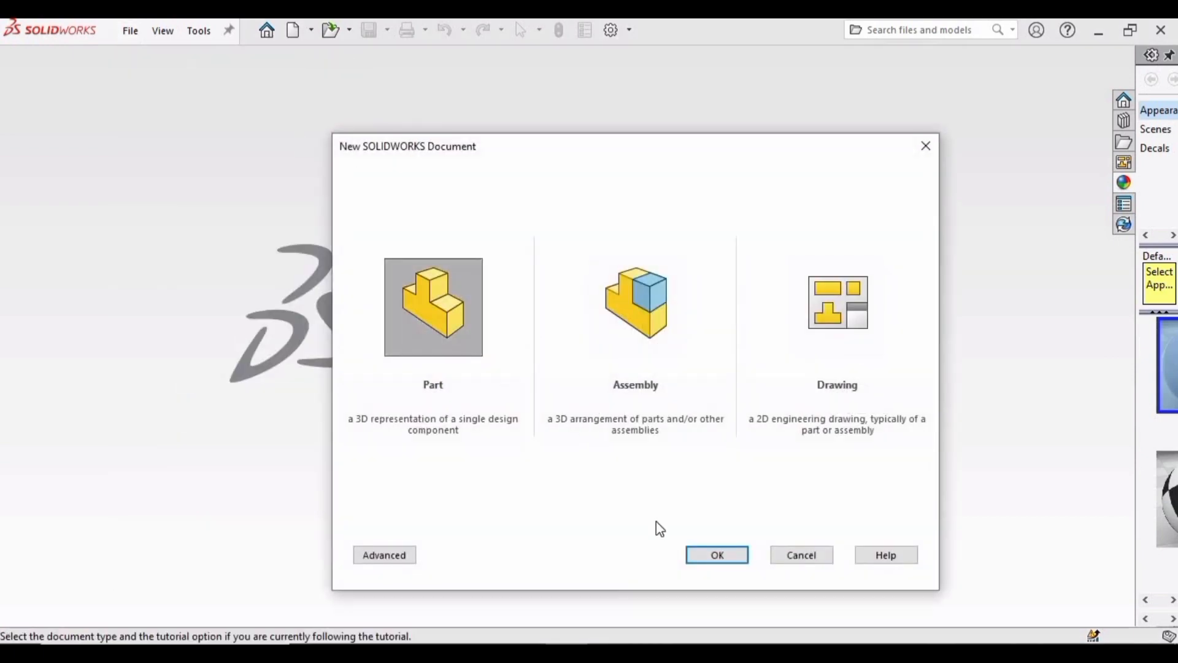
left_click(712, 559)
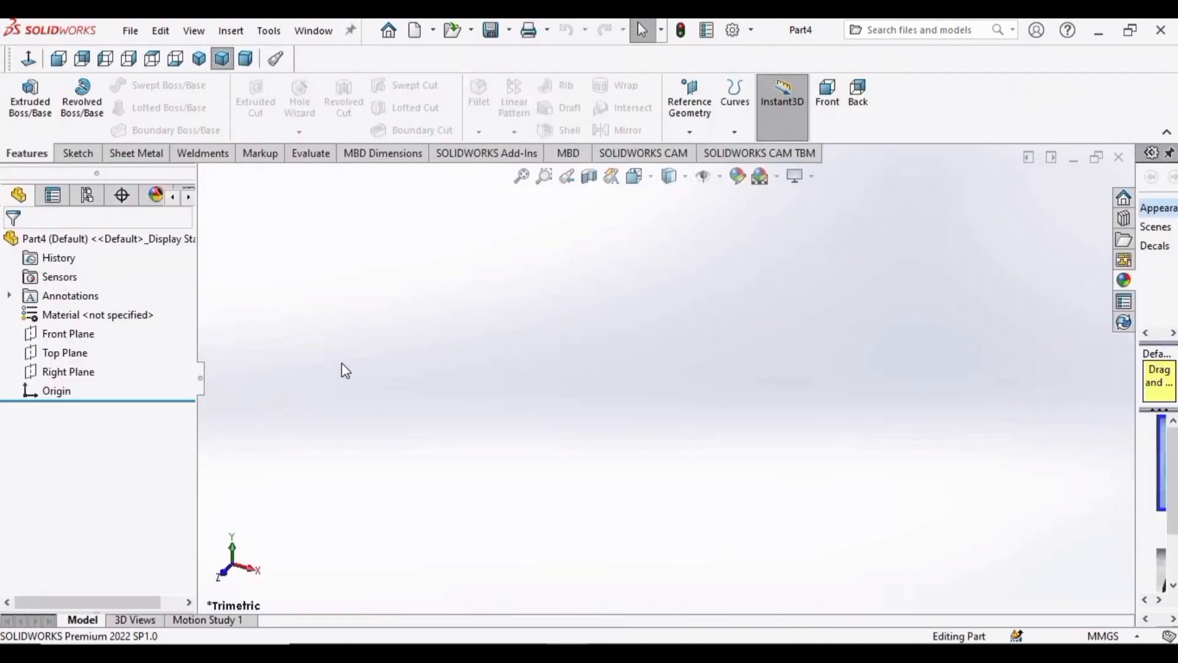
left_click(71, 336)
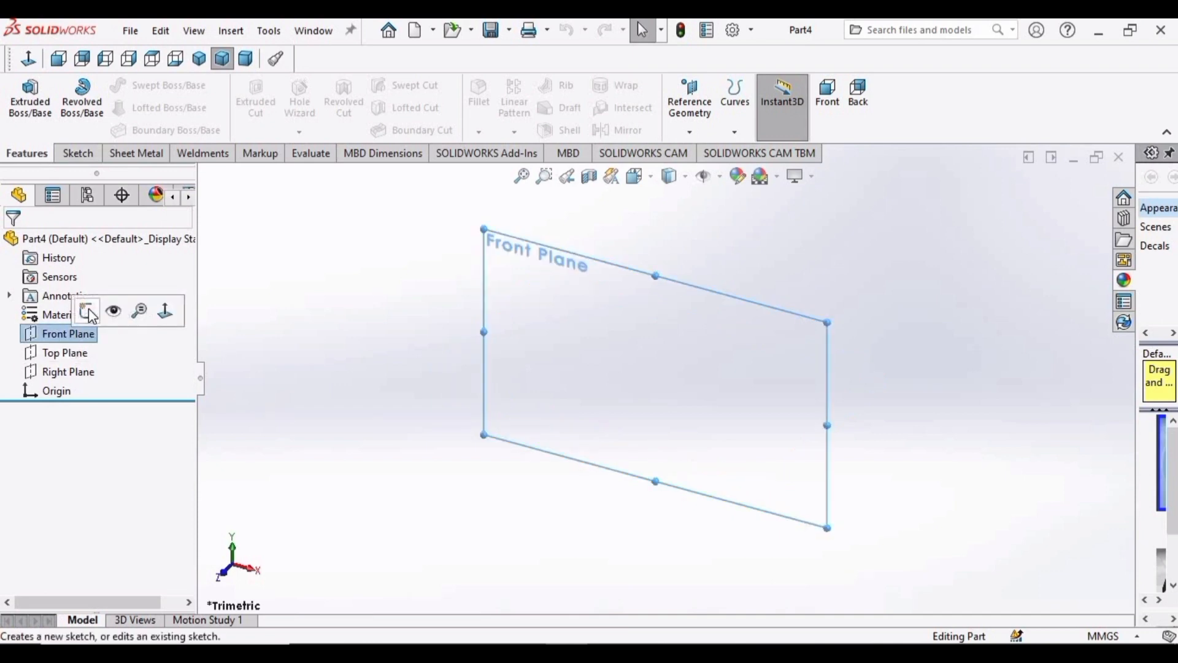
left_click(89, 310)
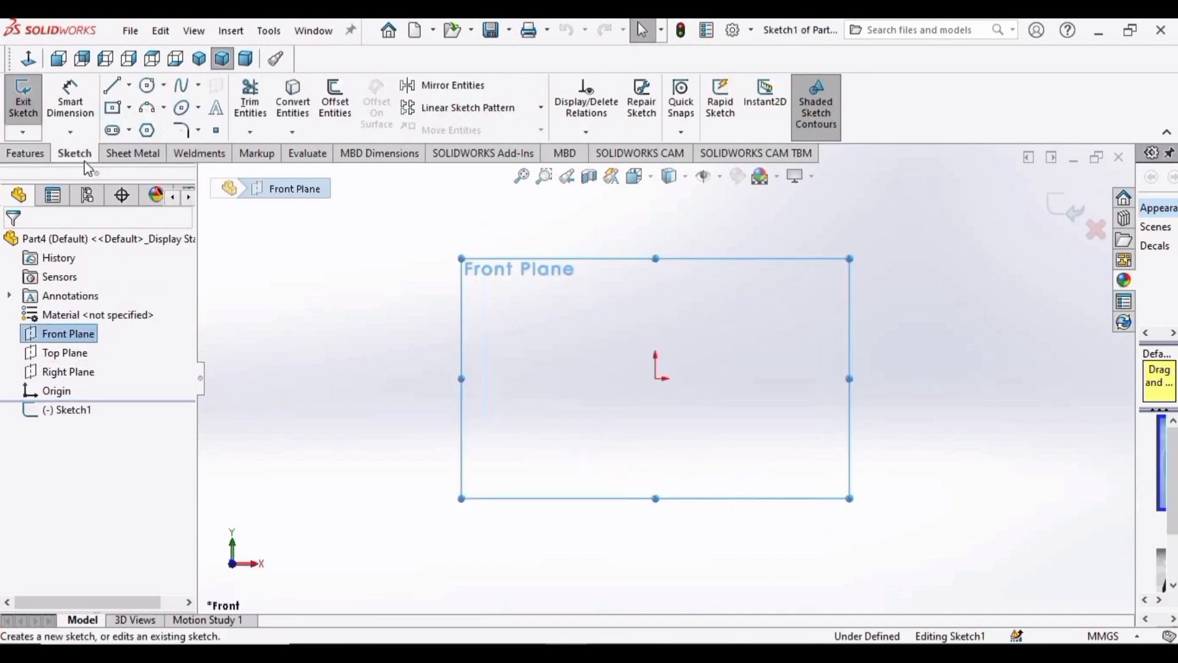
Sketch a center rectangle about 95 mm wide, centred on the origin.
left_click(114, 107)
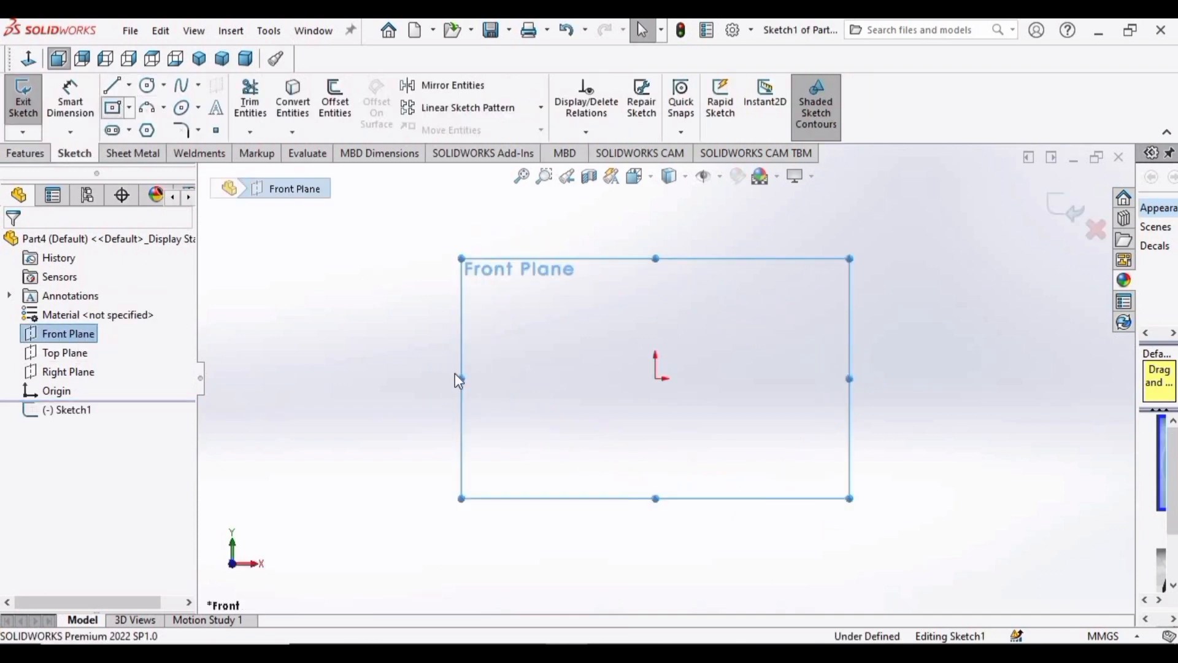
left_click(658, 377)
left_click(761, 307)
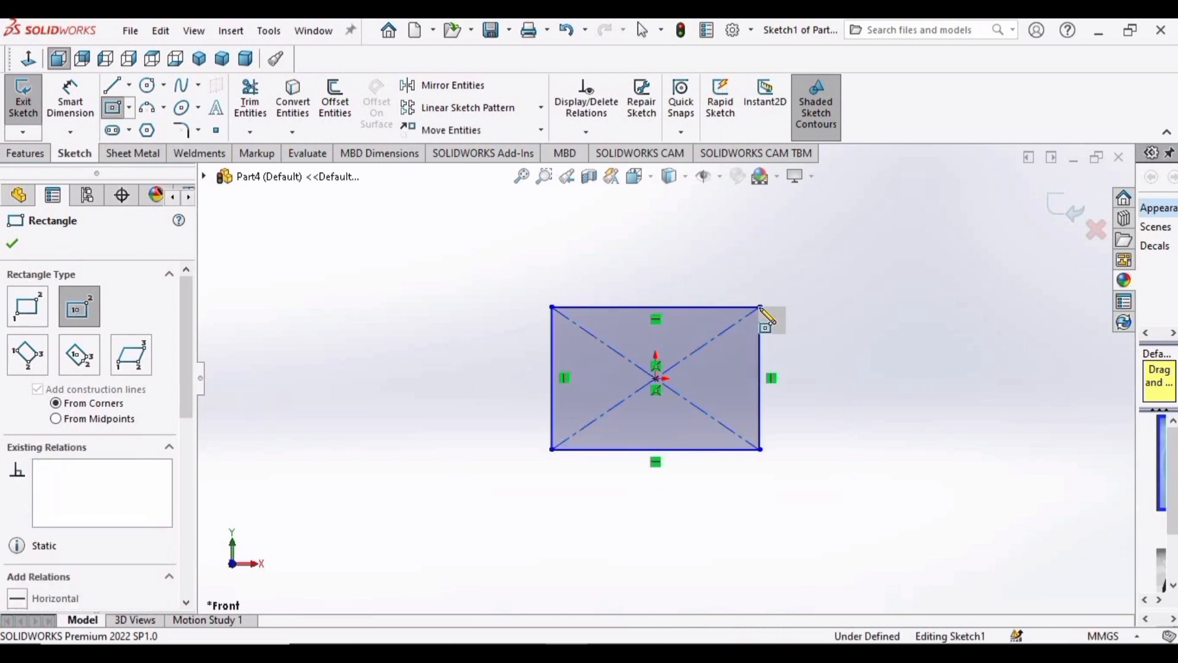
key("Escape")
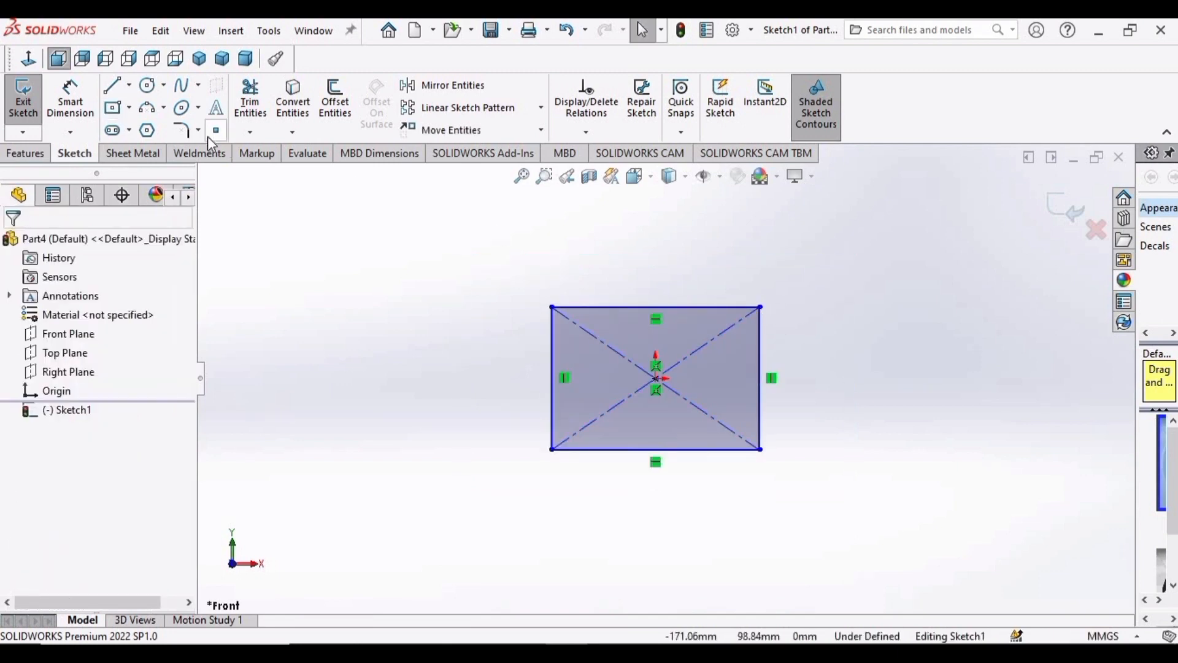
Dimension the rectangle's top edge and set its width to 42 mm.
left_click(74, 109)
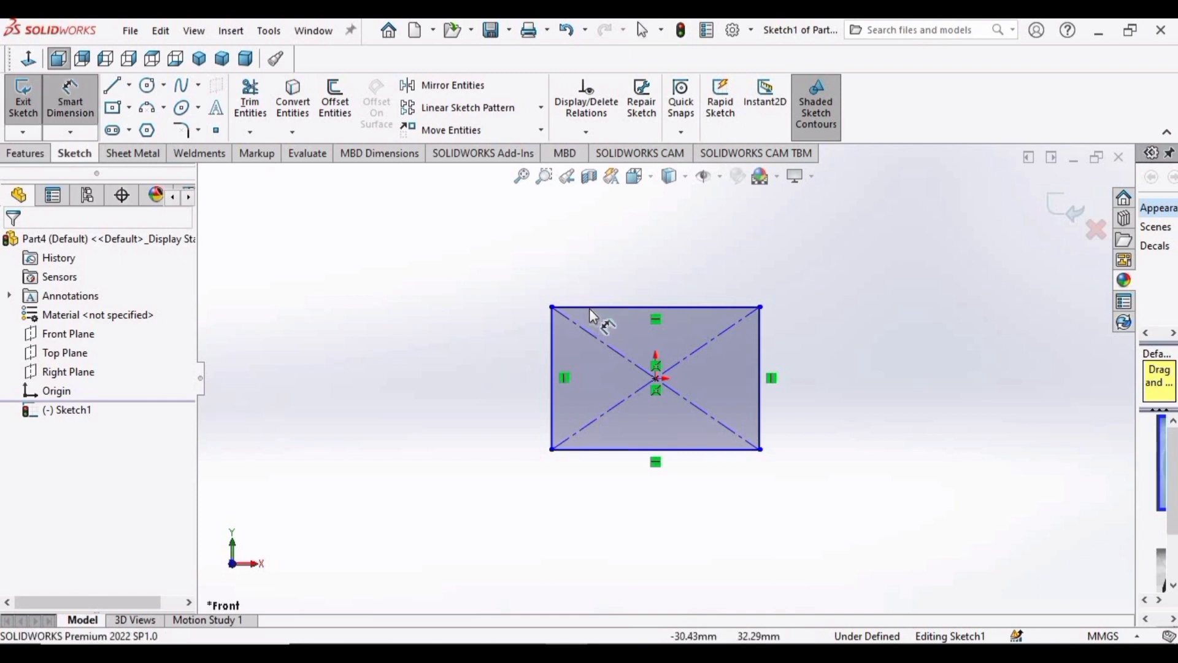
left_click(626, 307)
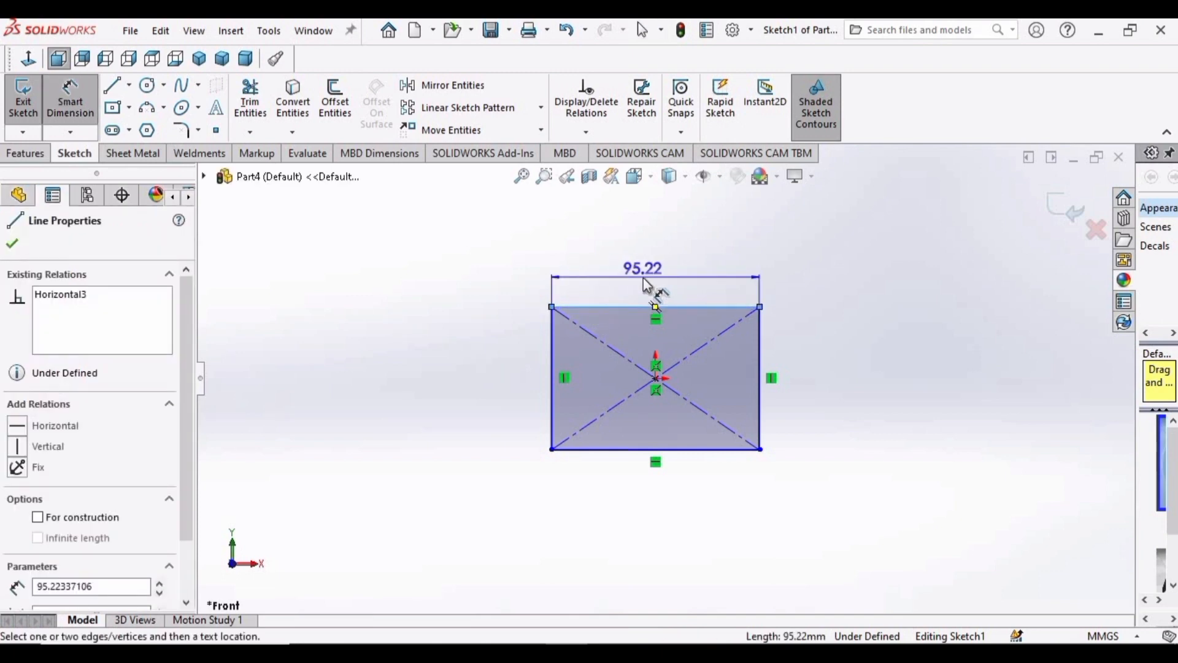
left_click(643, 279)
type("42")
key("Return")
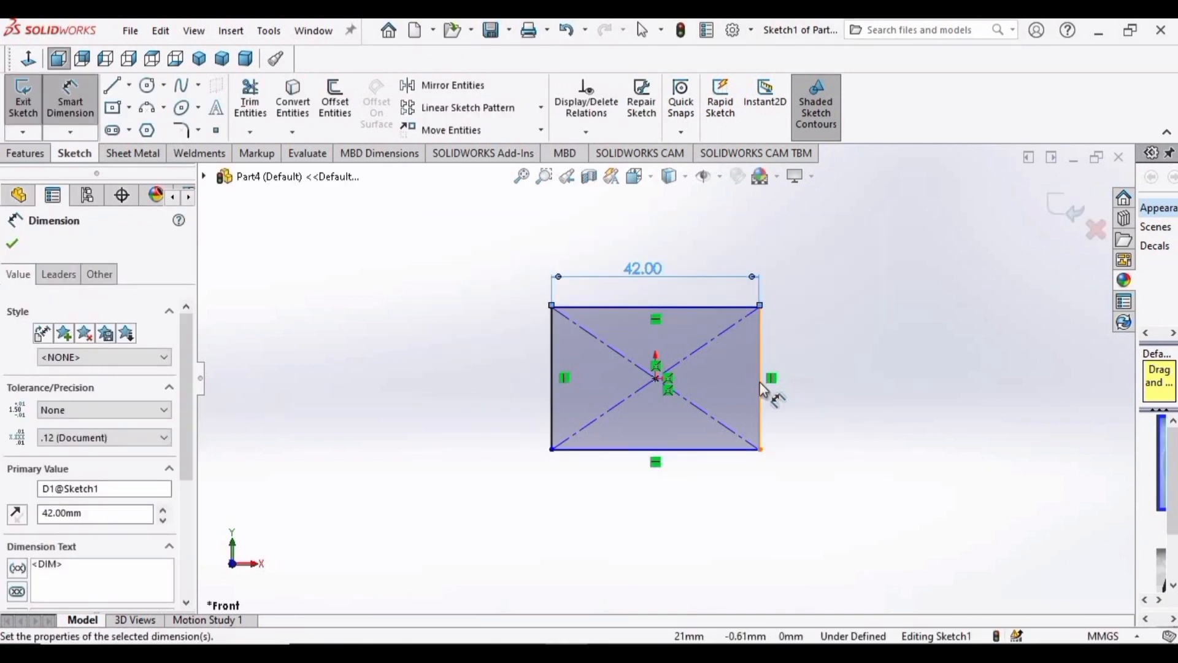
Dimension the rectangle's vertical side, set its height to 66 mm, and finish dimensioning.
left_click(761, 390)
left_click(819, 393)
type("6")
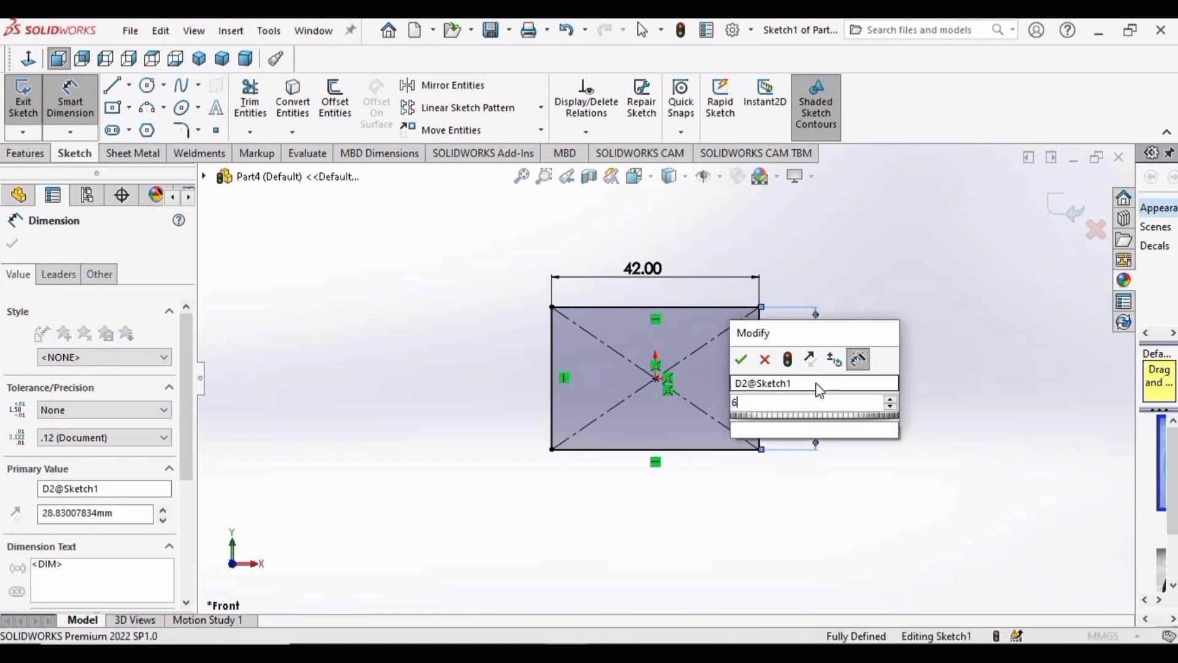
type("6")
key("Return")
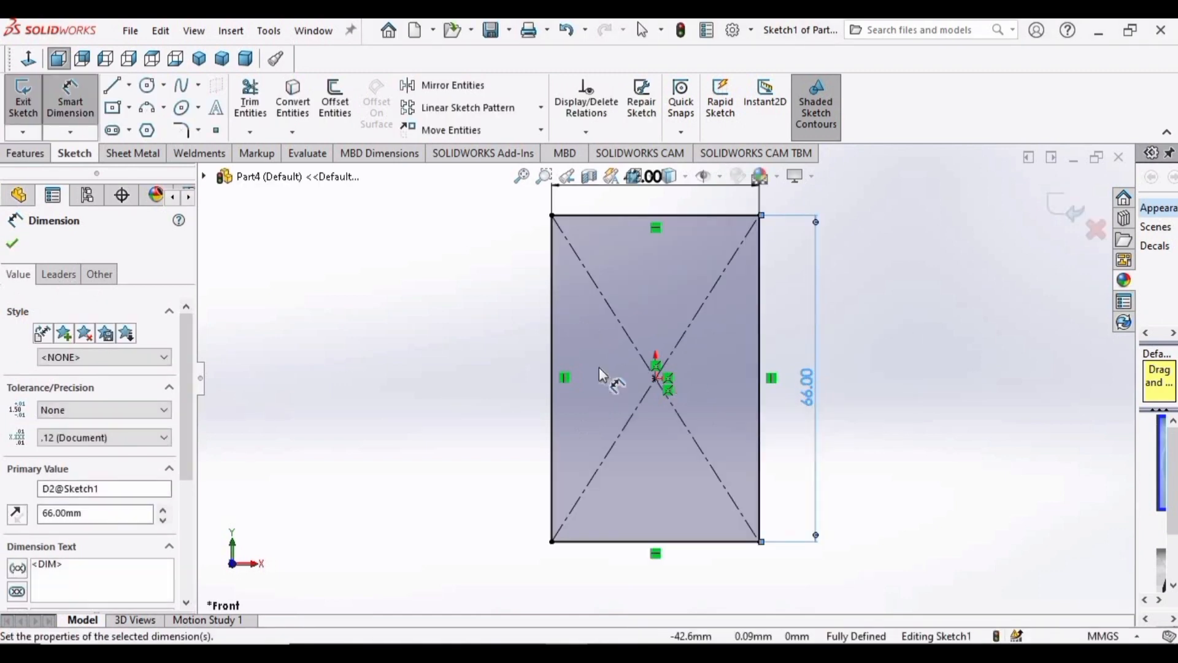
left_click(13, 244)
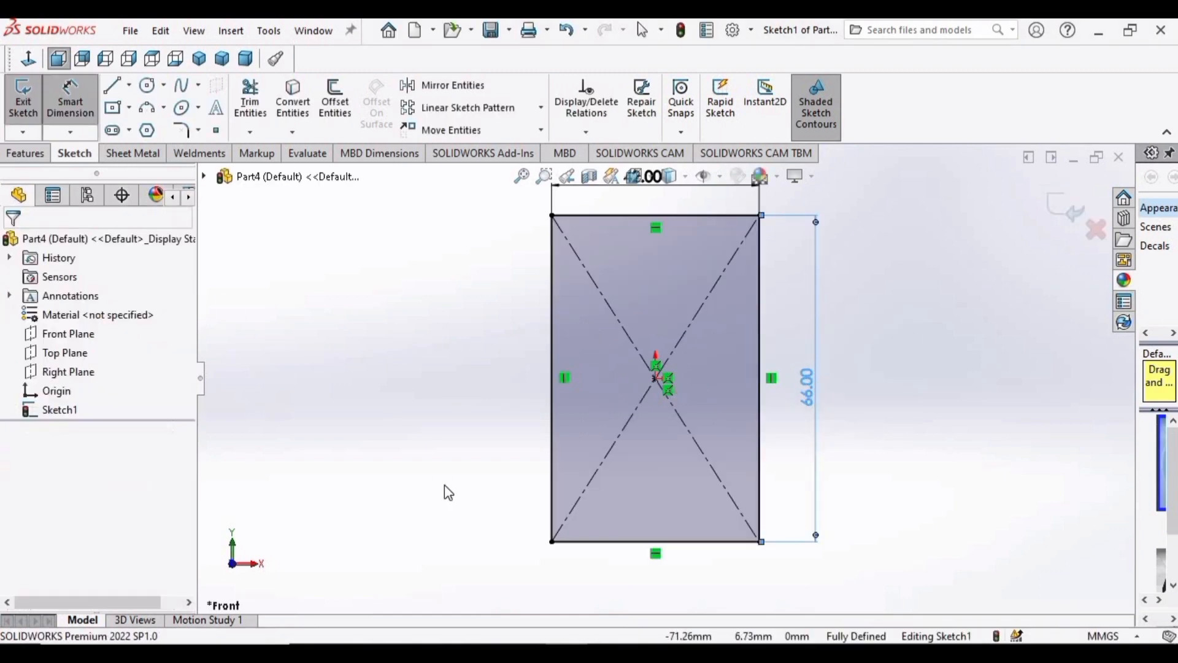
key("f")
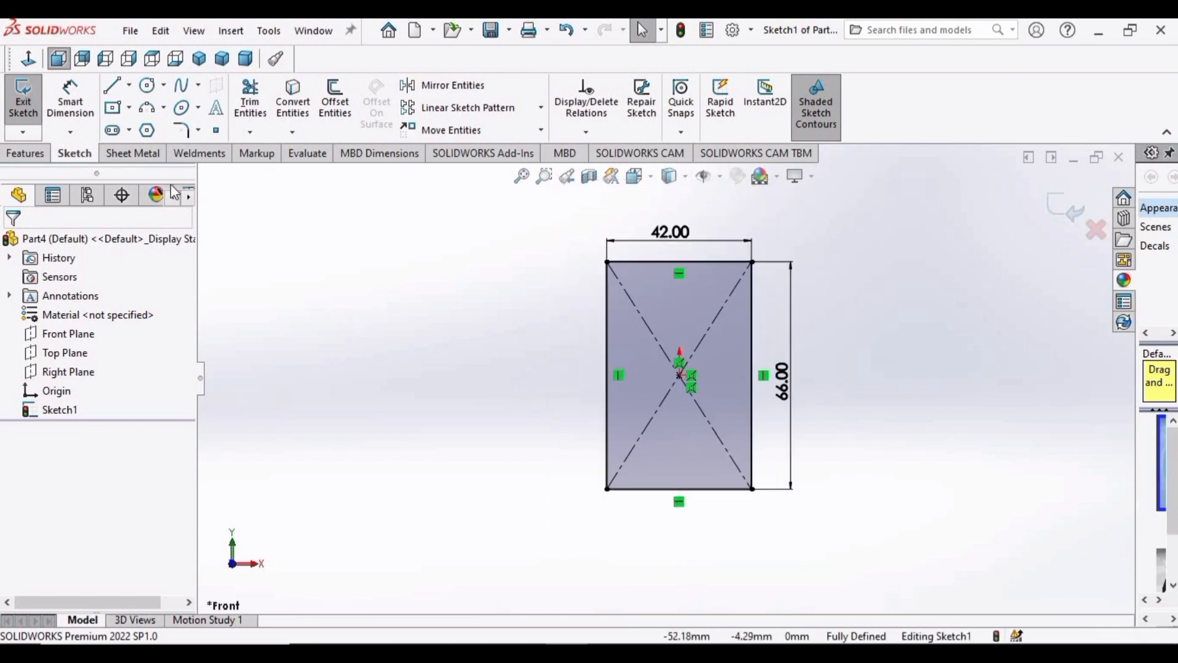
Extrude the rectangle as a blind boss with a depth of 12 mm.
left_click(36, 151)
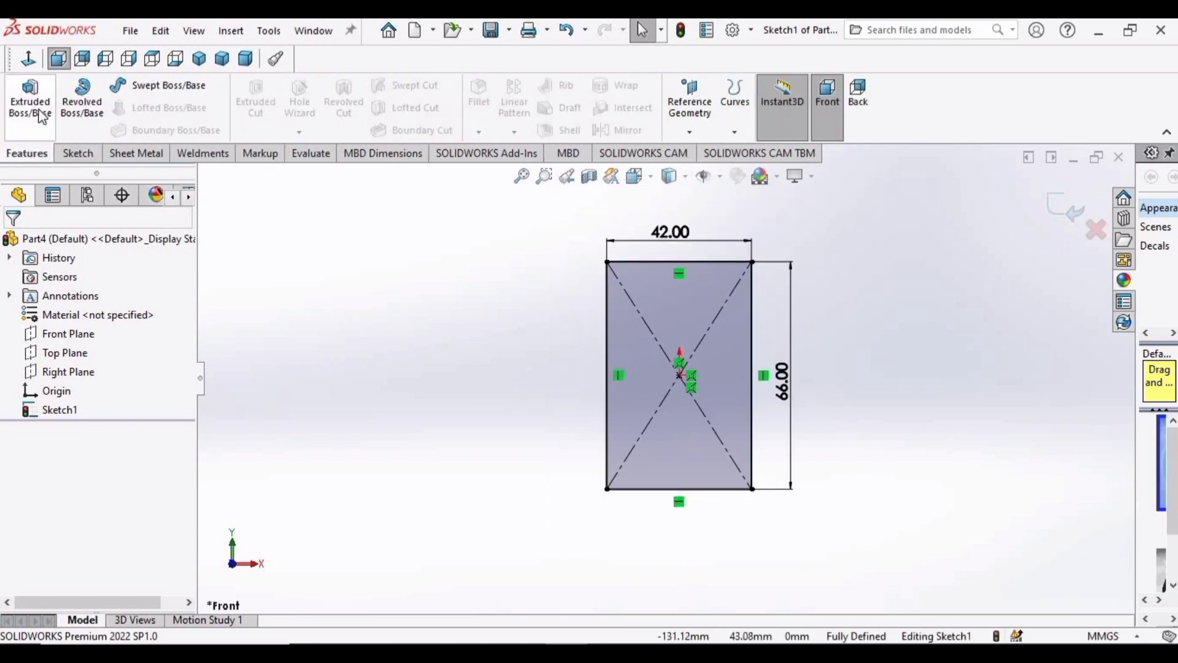
left_click(38, 108)
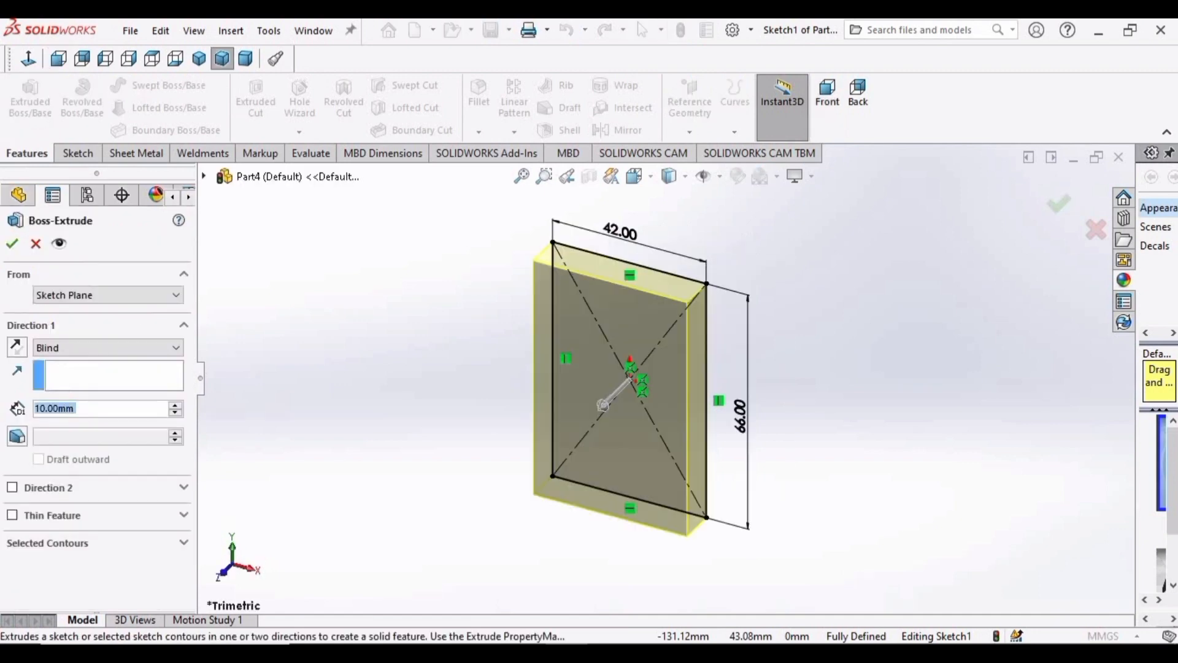
type("12")
key("Return")
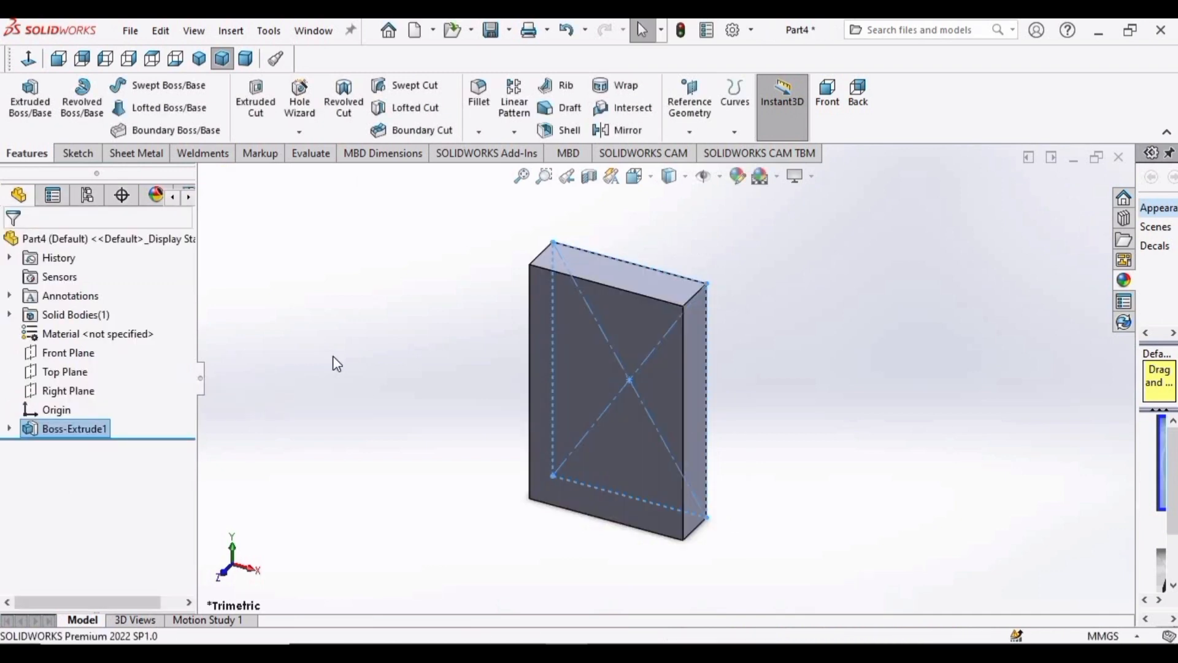
left_click(372, 408)
Chamfer the two corner edges through the thickness at the plate's lower short end, 12 mm at 45 degrees.
middle_click_drag(730, 329, 558, 411)
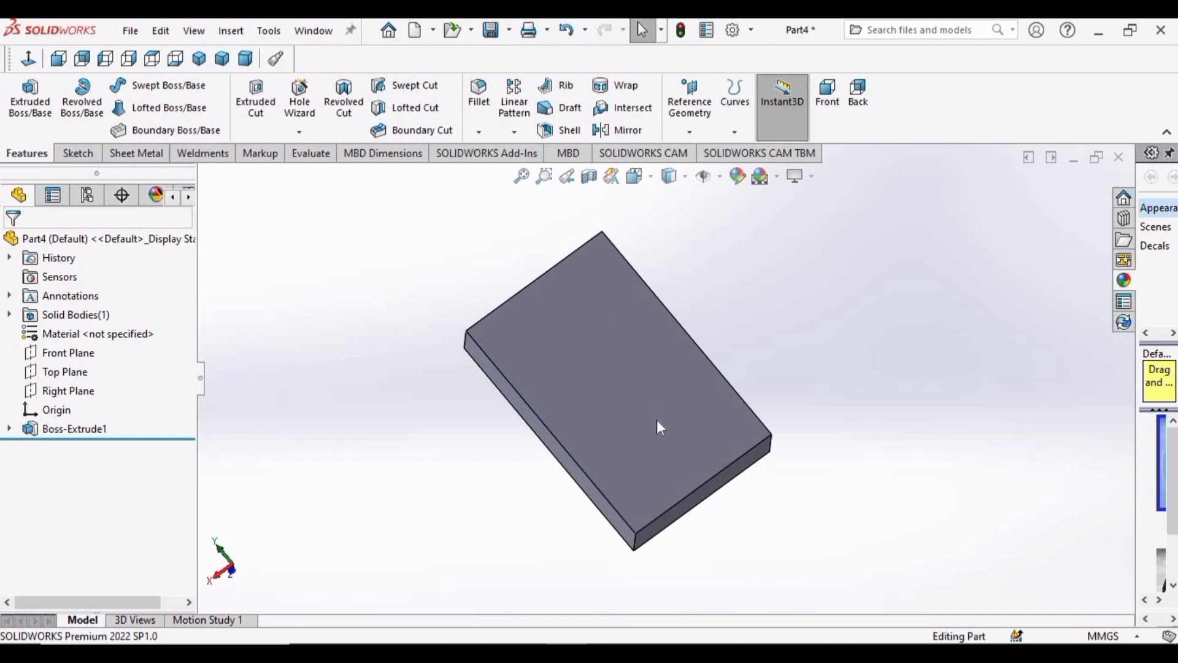
left_click(480, 132)
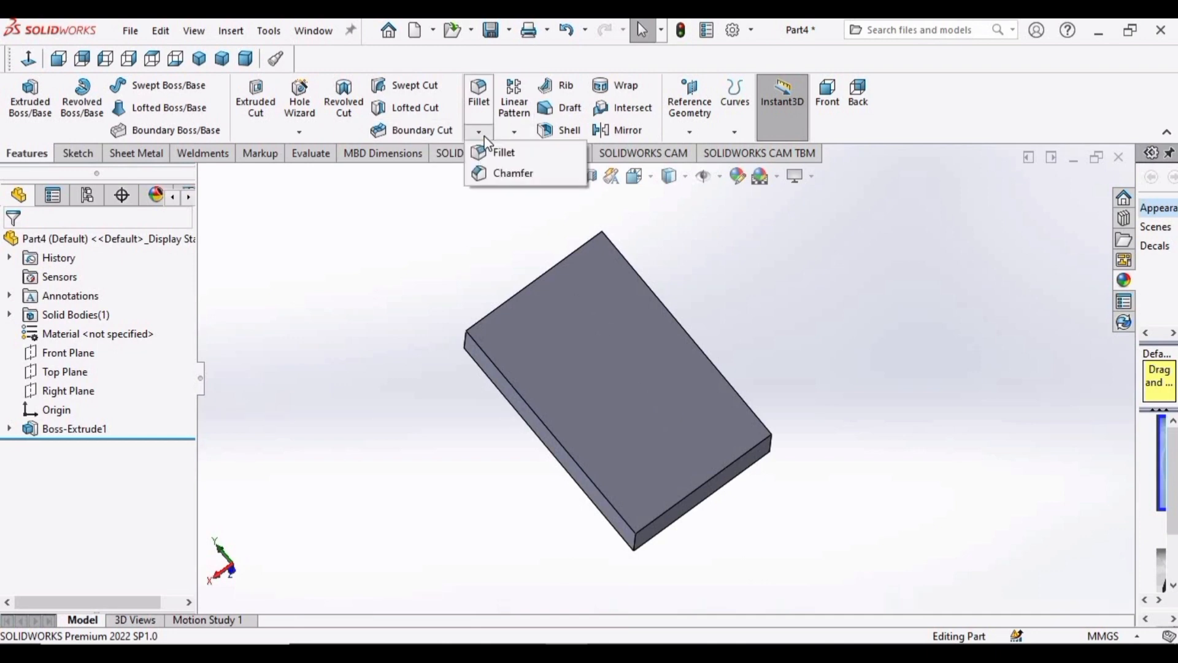
left_click(501, 174)
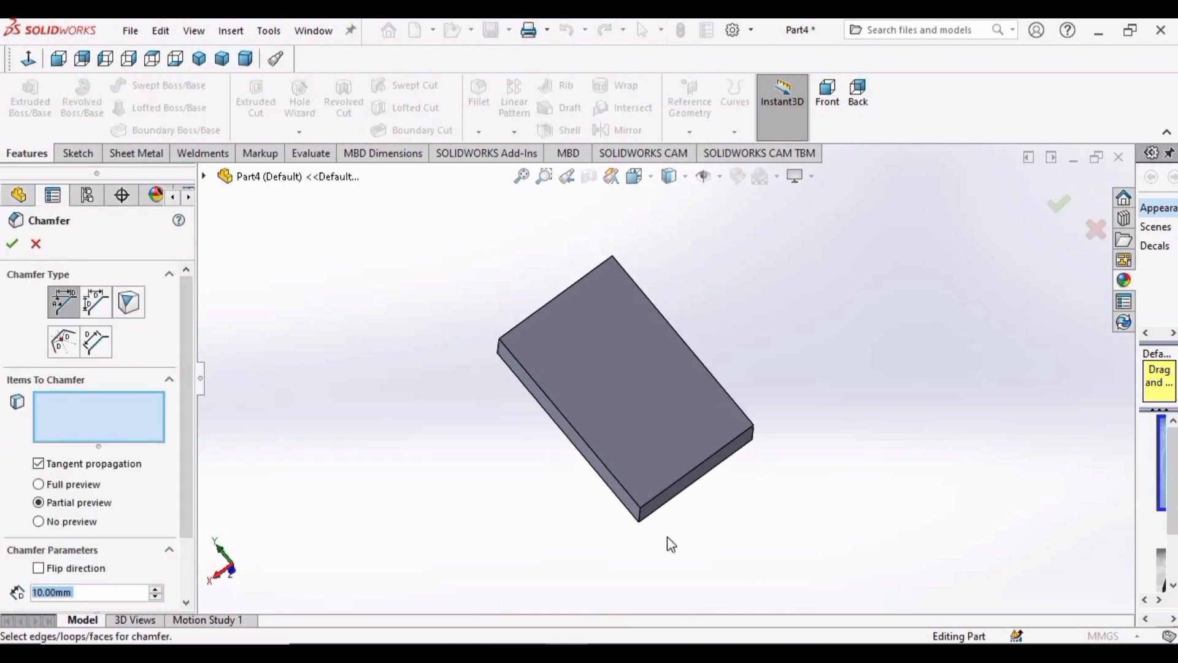
middle_click_drag(667, 537, 644, 471)
left_click(629, 465)
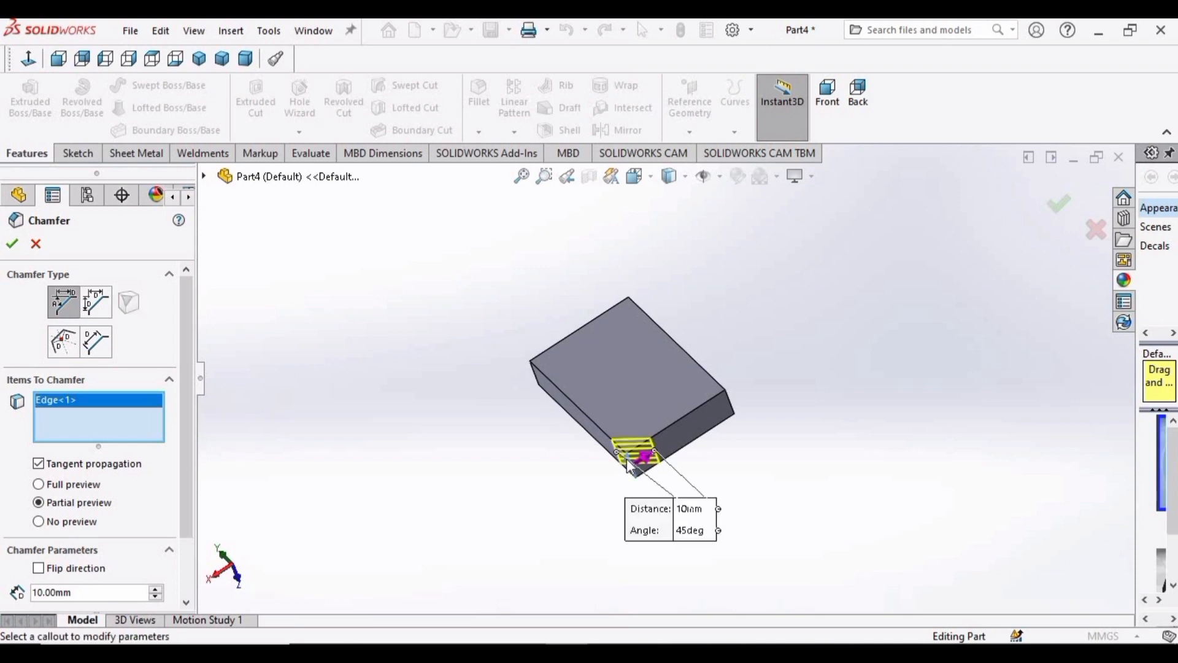
left_click(733, 407)
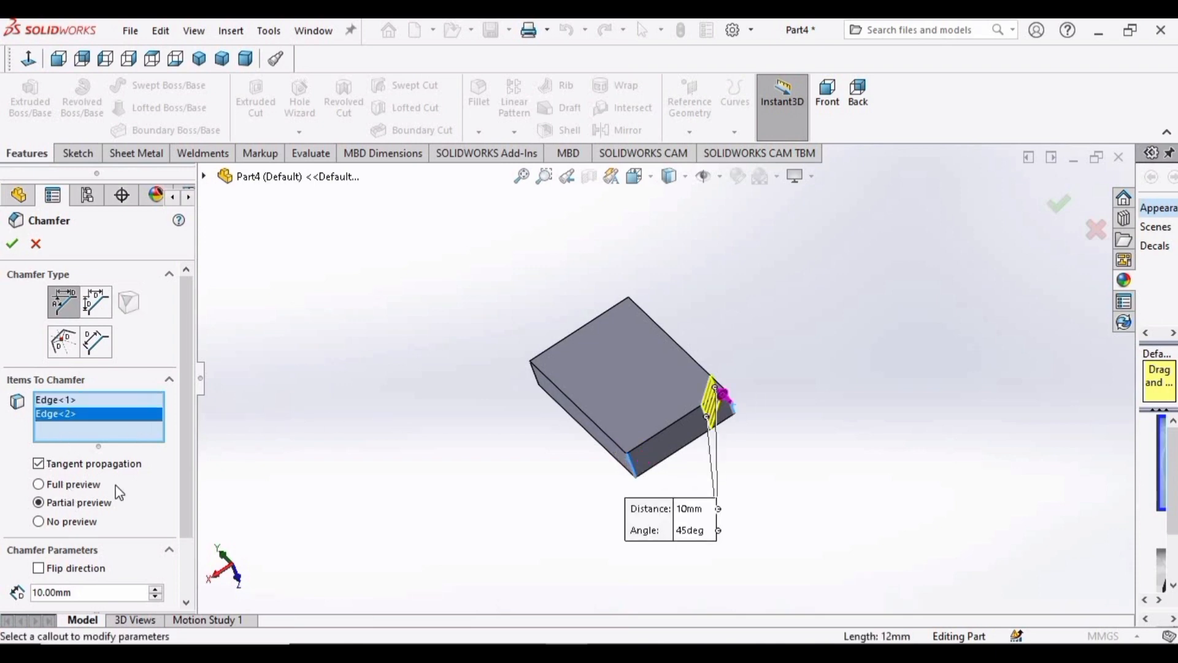
left_click_drag(185, 314, 187, 372)
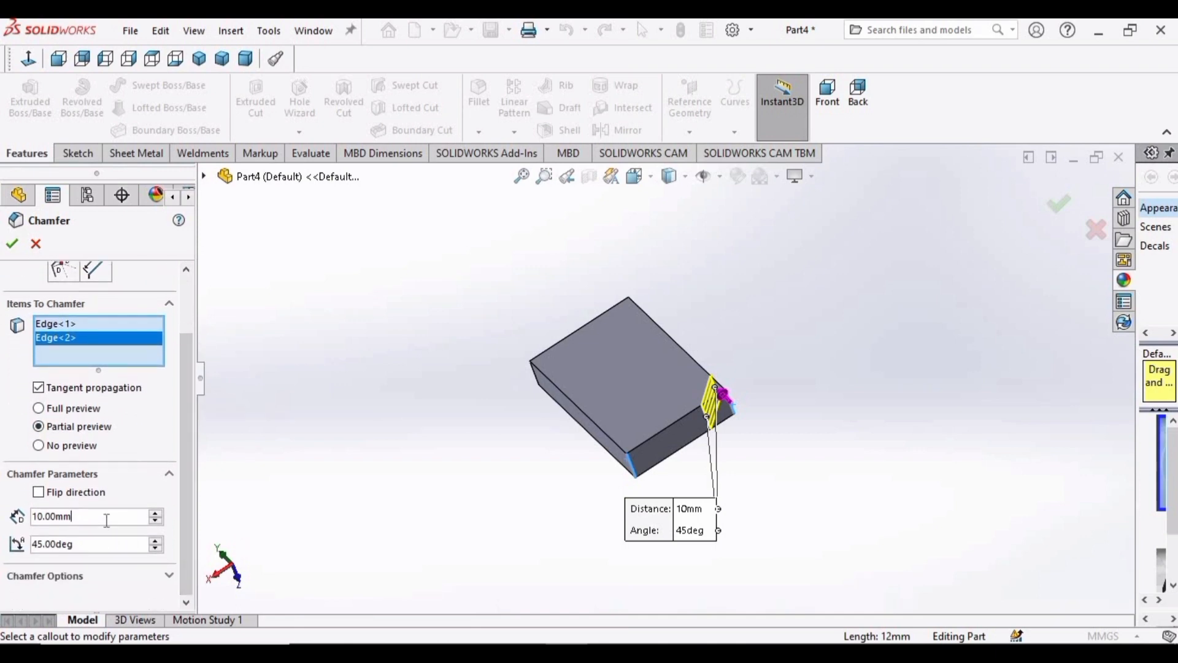
double_click(107, 520)
key("BackSpace")
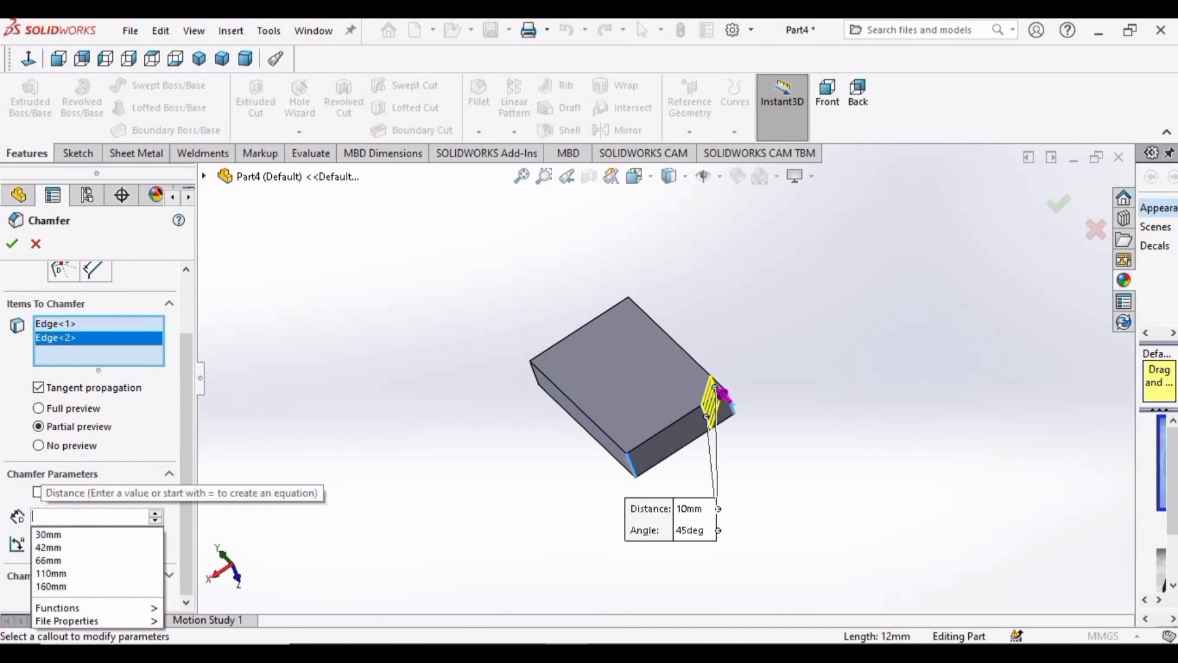
type("12")
key("Return")
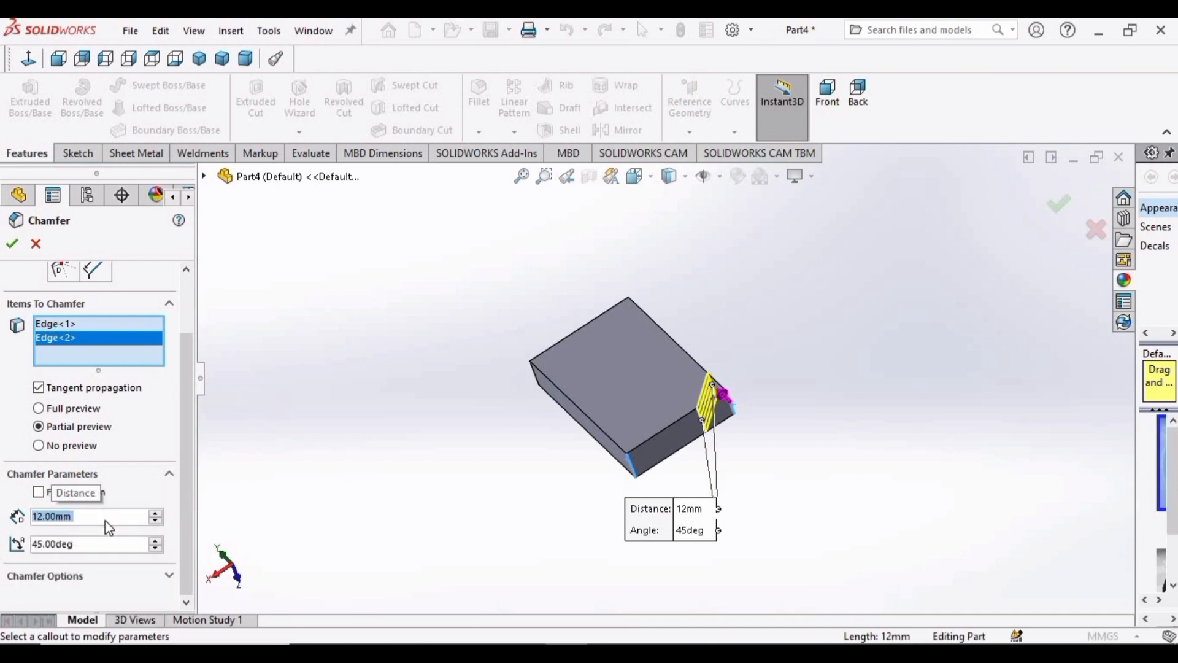
left_click(13, 245)
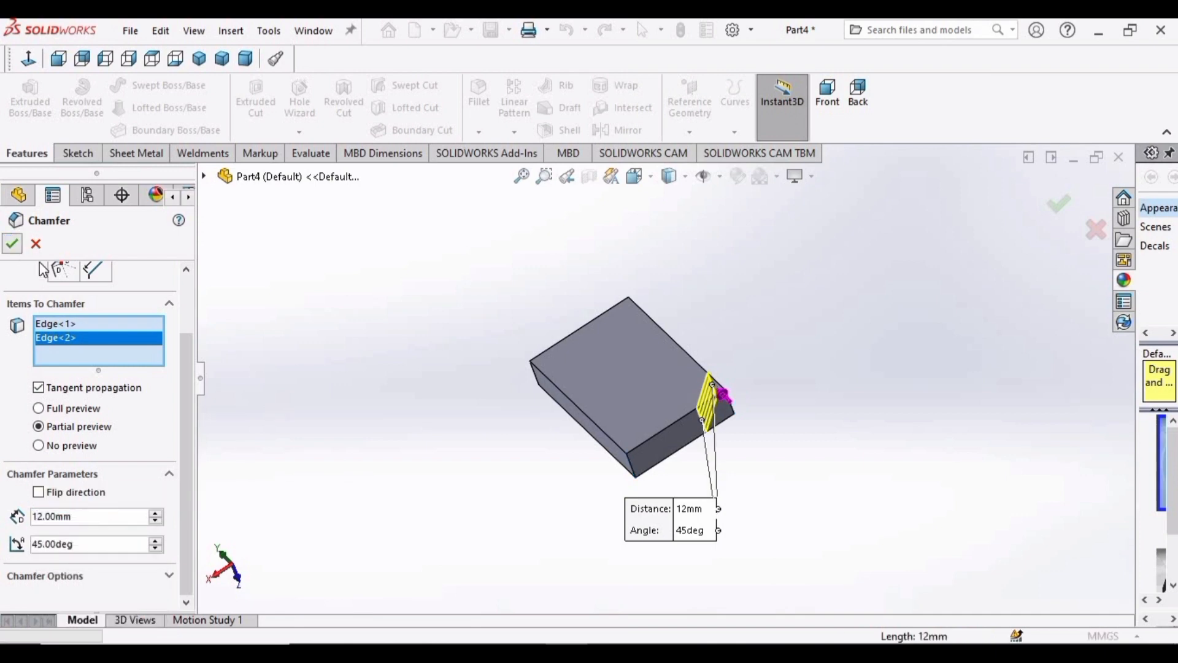
On the plate's back face, sketch a corner rectangle along the unchamfered short edge, spanning the full 42 mm width and about 8 mm high.
left_click(633, 367)
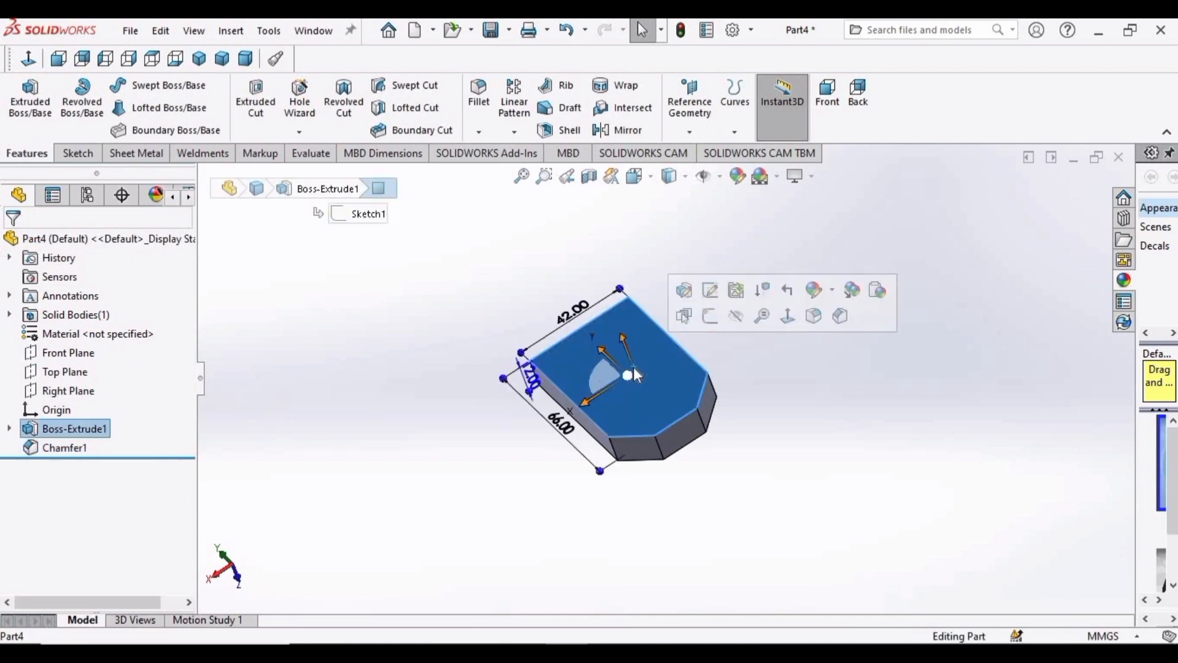
left_click(713, 322)
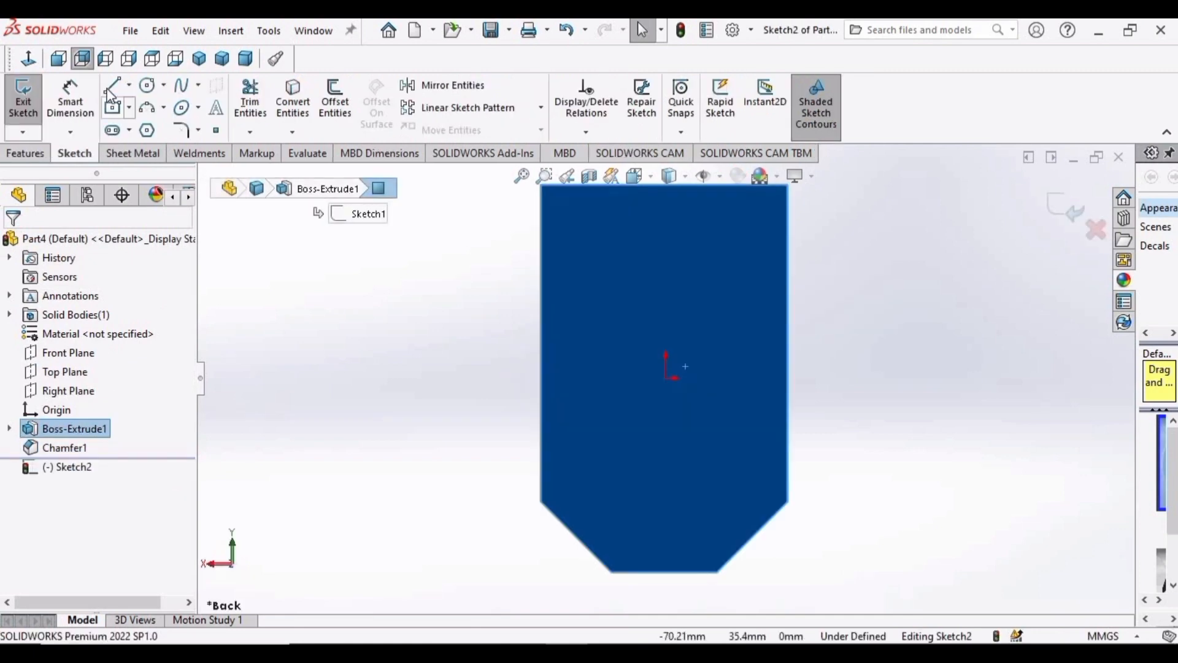
left_click(131, 109)
left_click(138, 131)
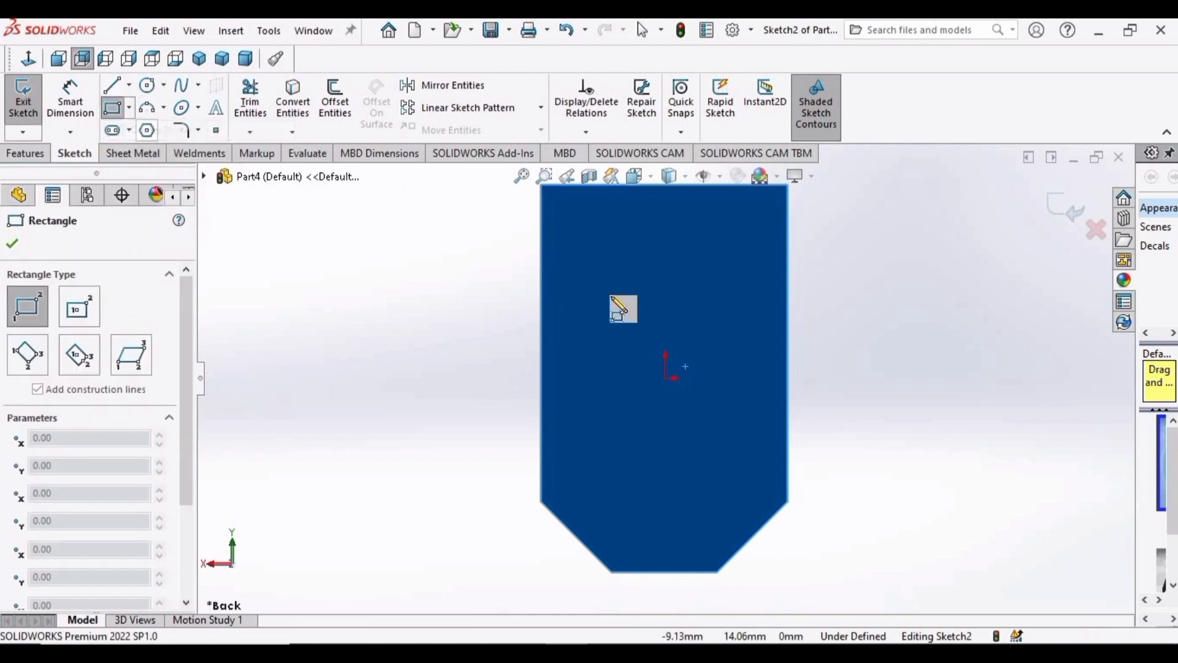
scroll(620, 310, "up", 3)
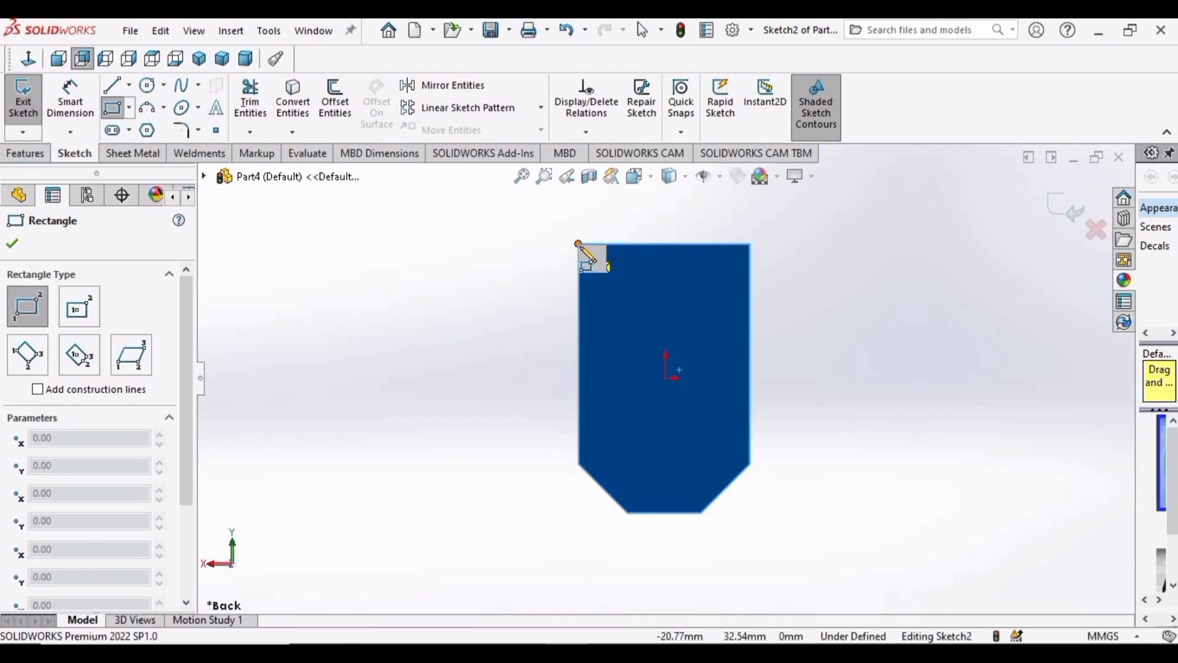
left_click(578, 244)
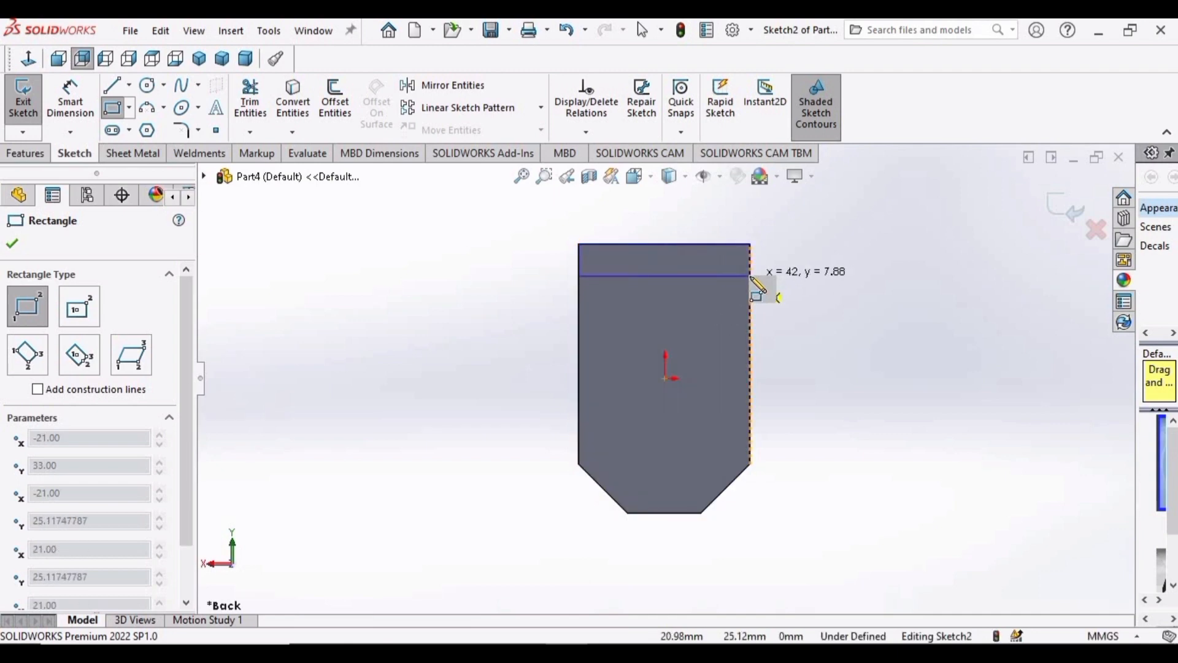
left_click(749, 276)
key("Escape")
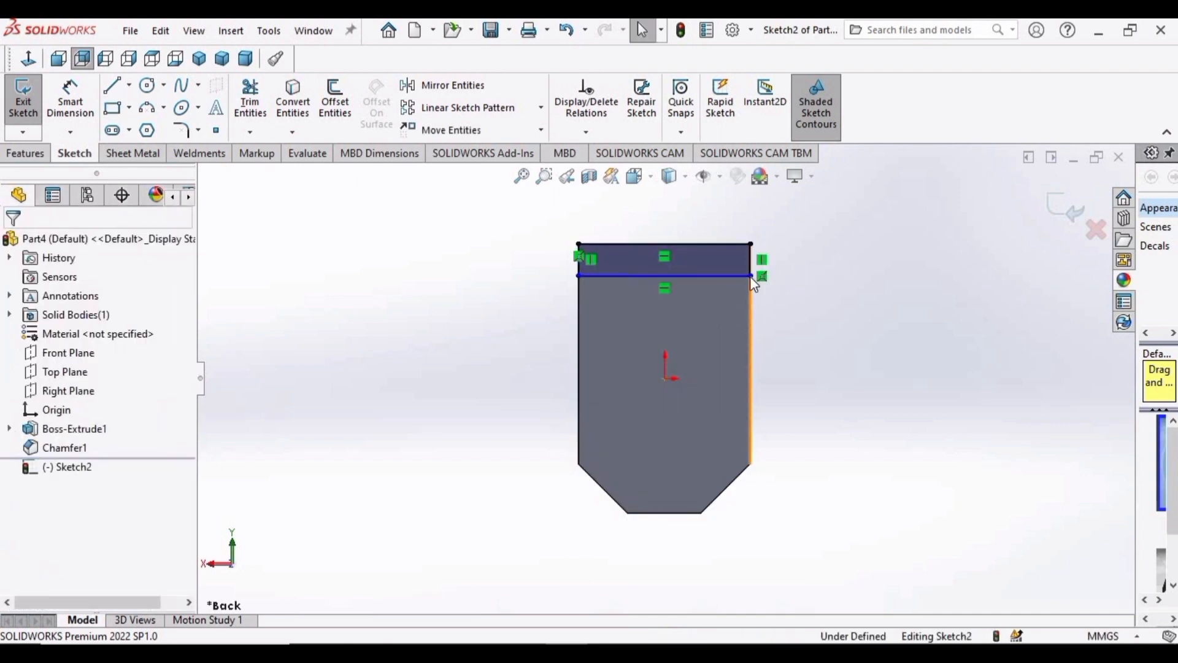
Dimension the short vertical side of the rectangle on the back face and set its height to 12 mm.
left_click(96, 101)
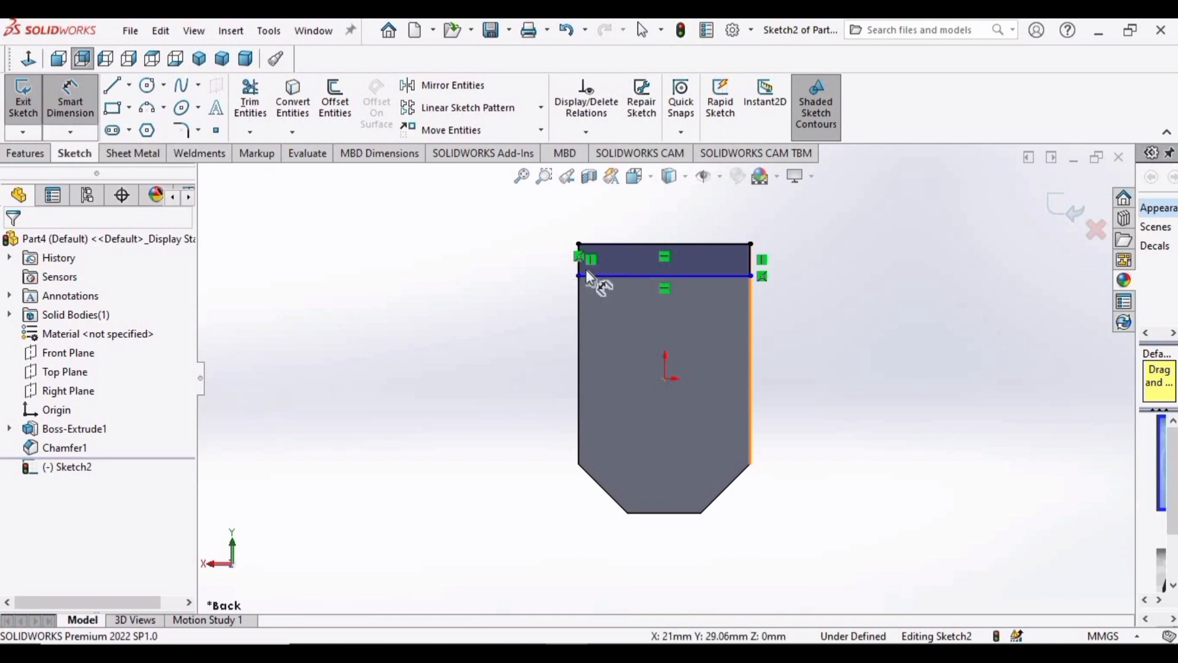
scroll(587, 274, "down", 5)
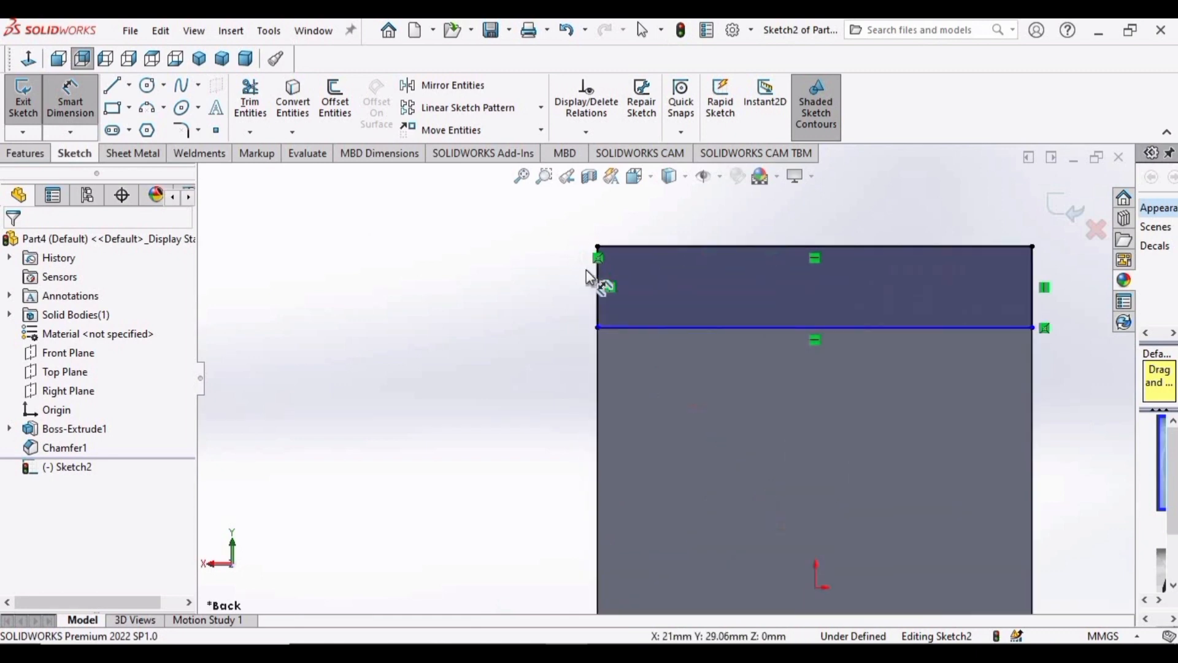
left_click(596, 314)
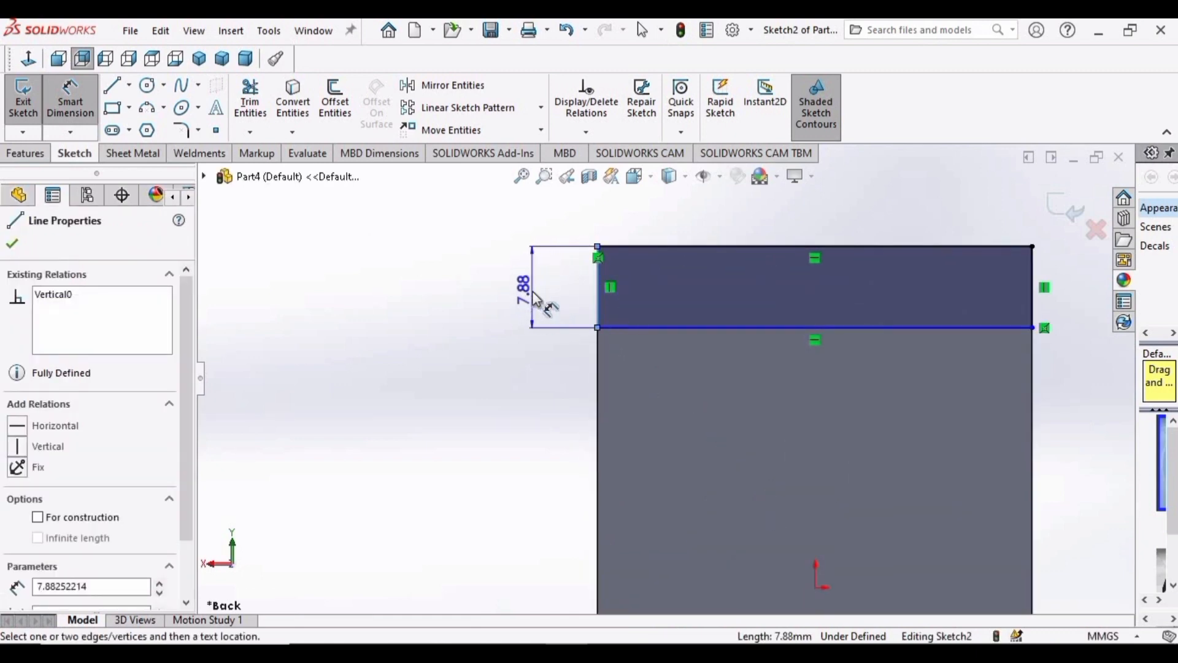
left_click(536, 300)
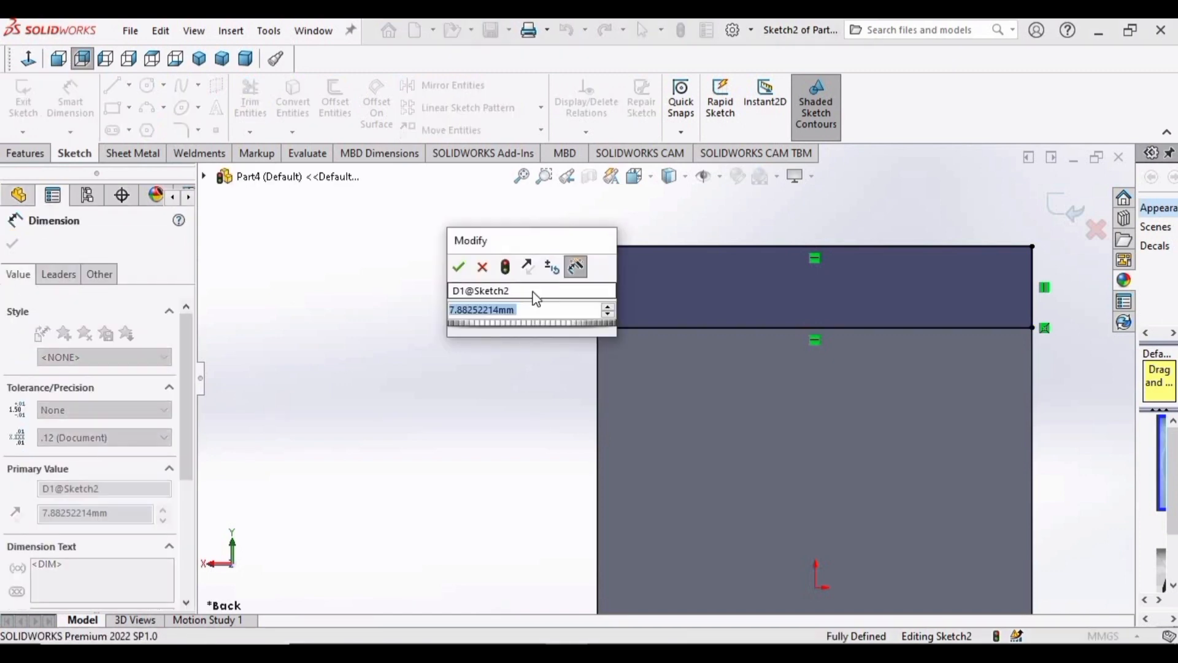
type("12")
key("Return")
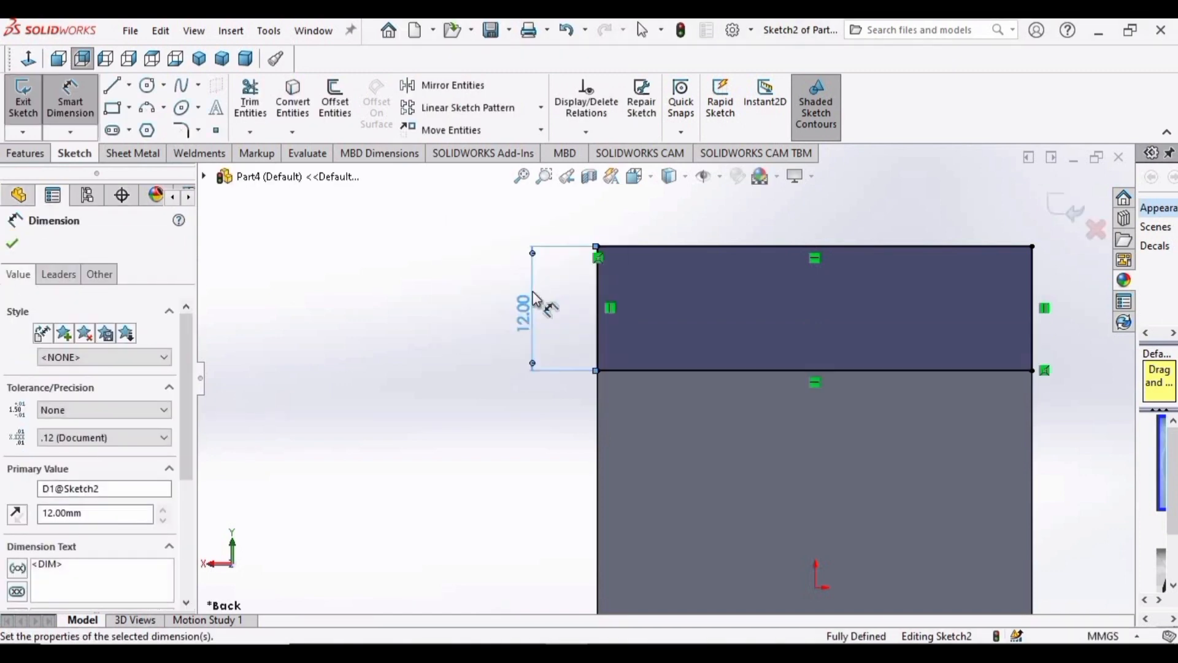
Extrude the 12 mm high rectangle as a blind boss 48 mm deep, merged with the plate, to form the upright wall.
scroll(576, 326, "up", 4)
middle_click_drag(576, 326, 651, 326)
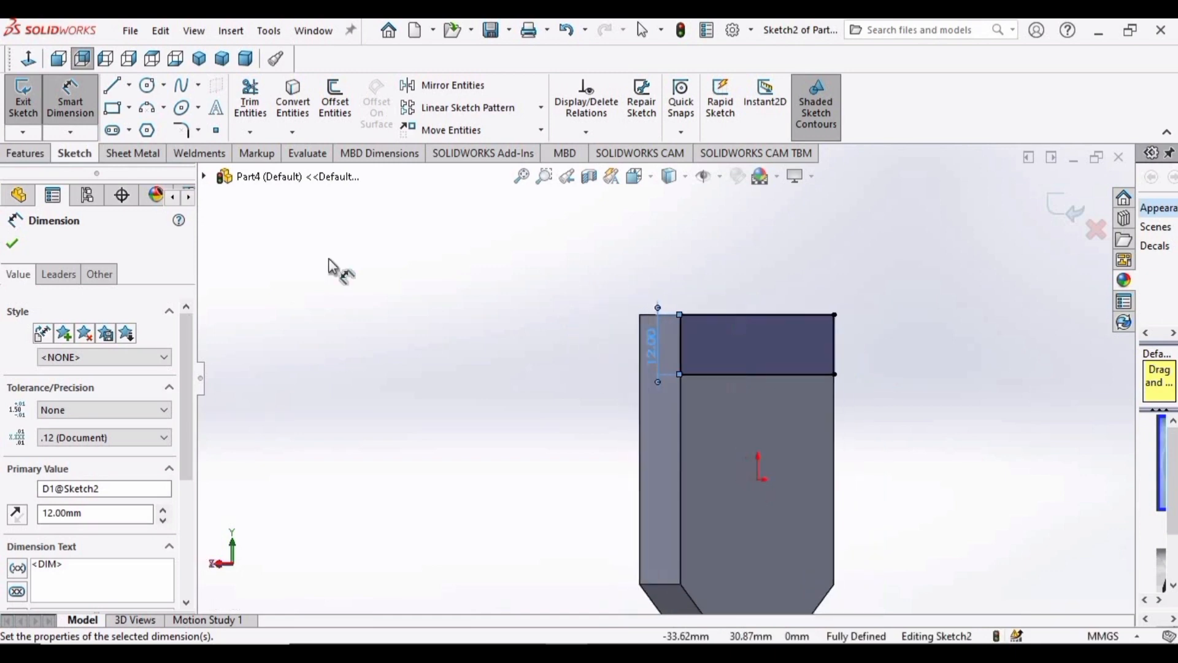
left_click(27, 157)
left_click(33, 101)
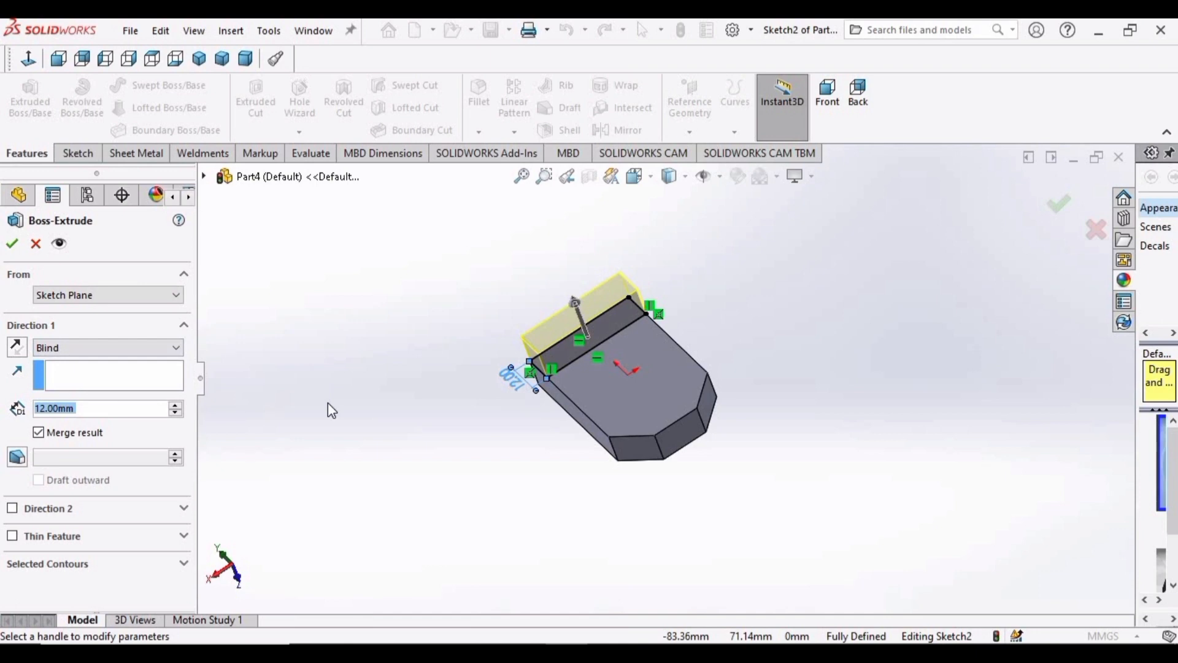
type("48")
key("Return")
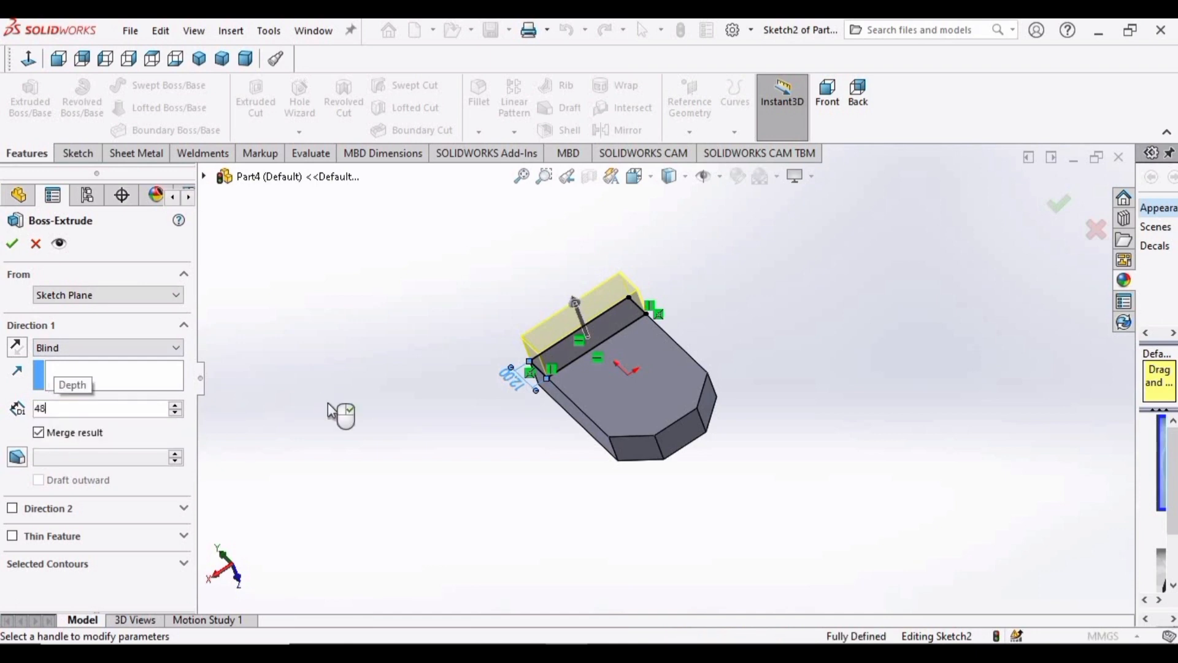
left_click(13, 244)
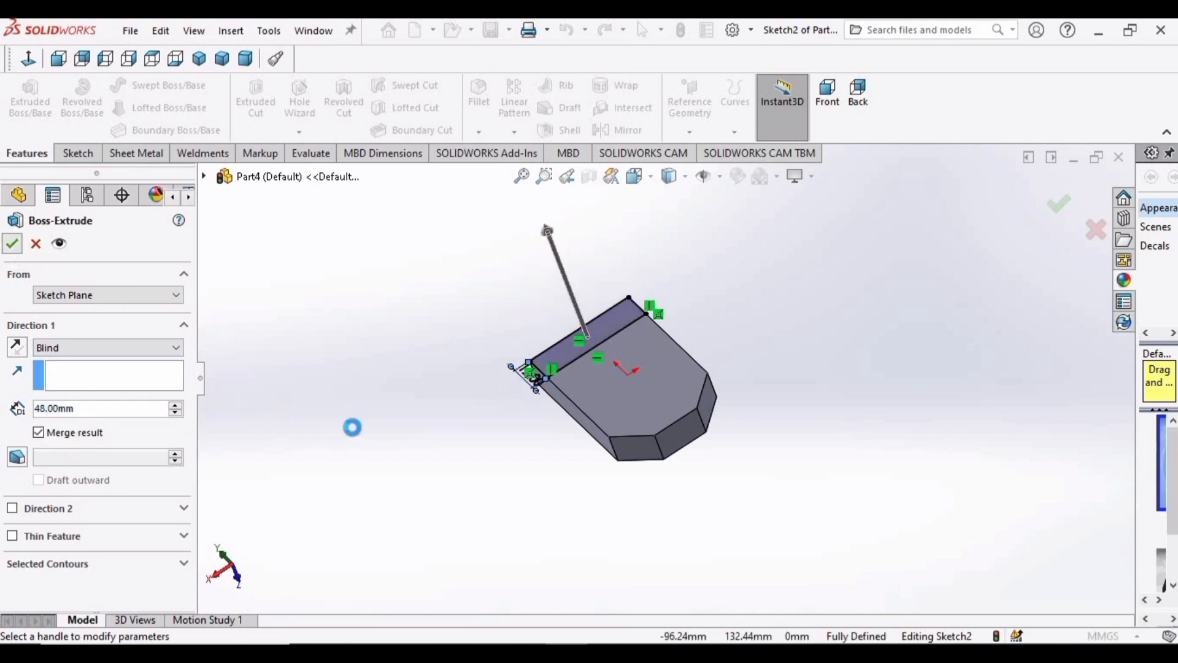
left_click(457, 342)
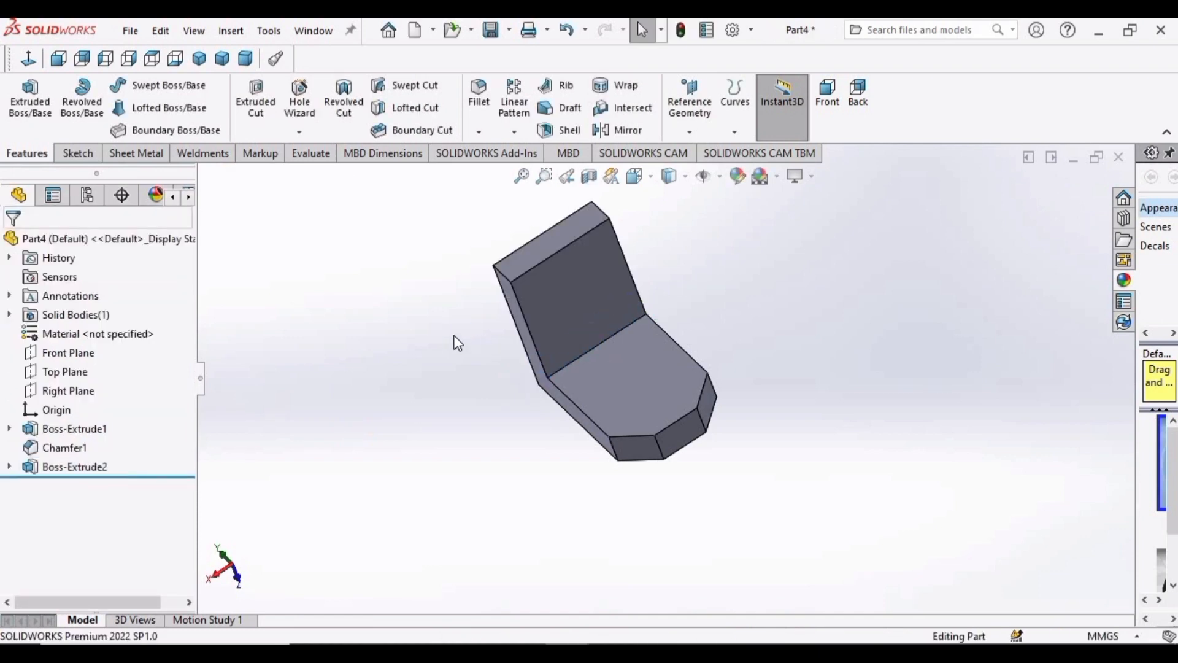
Fillet the two outer corner edges at the free end of the upright wall with a symmetric 21 mm radius.
left_click(481, 108)
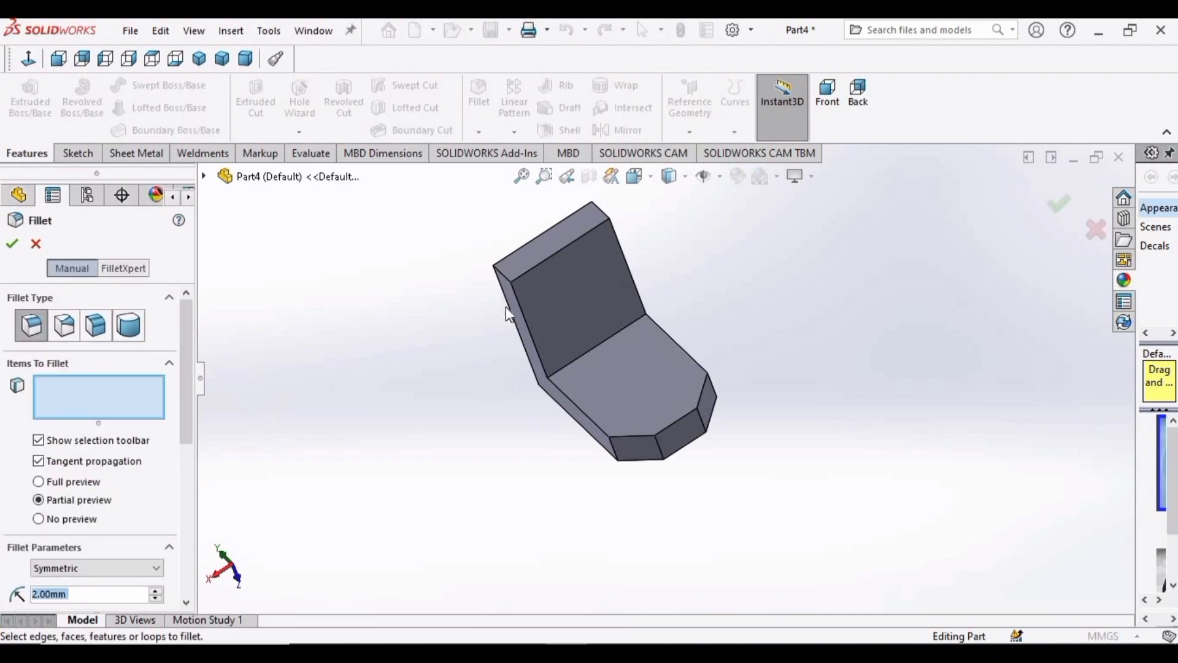
middle_click_drag(492, 360, 546, 286)
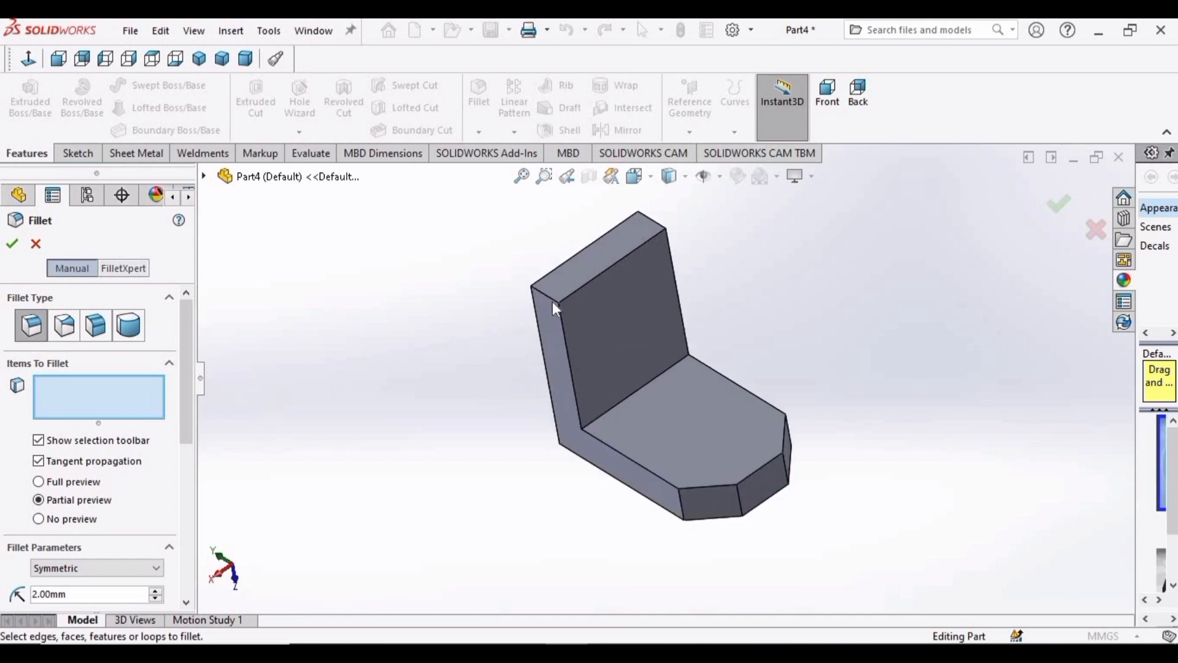
left_click(553, 302)
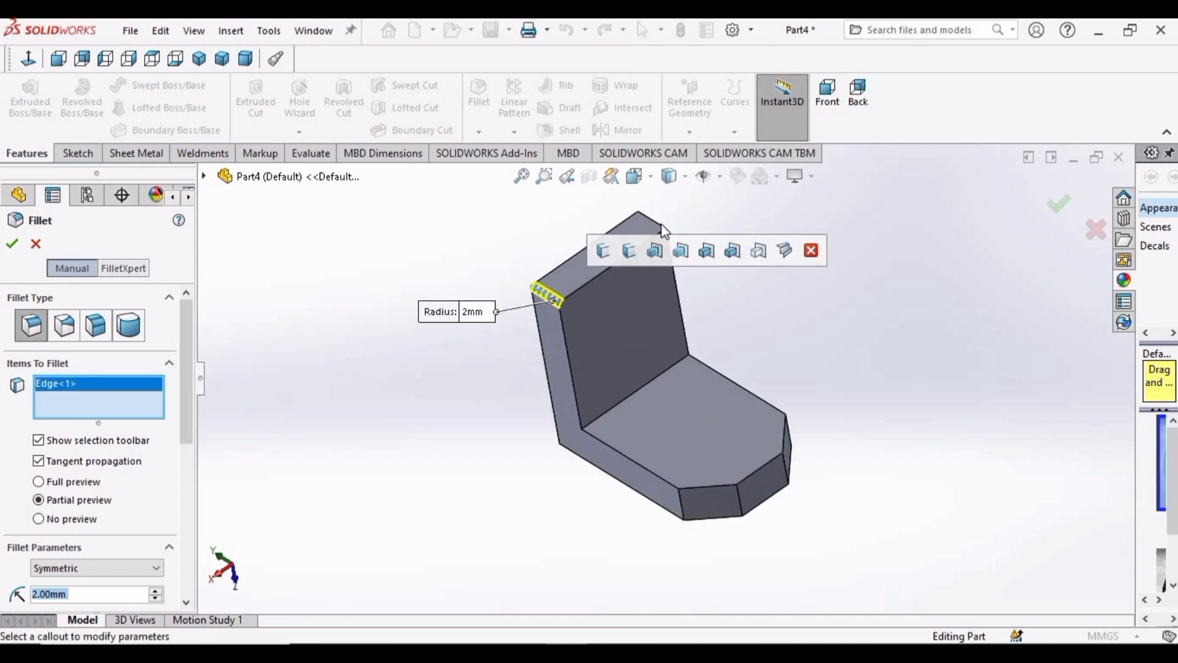
left_click(660, 223)
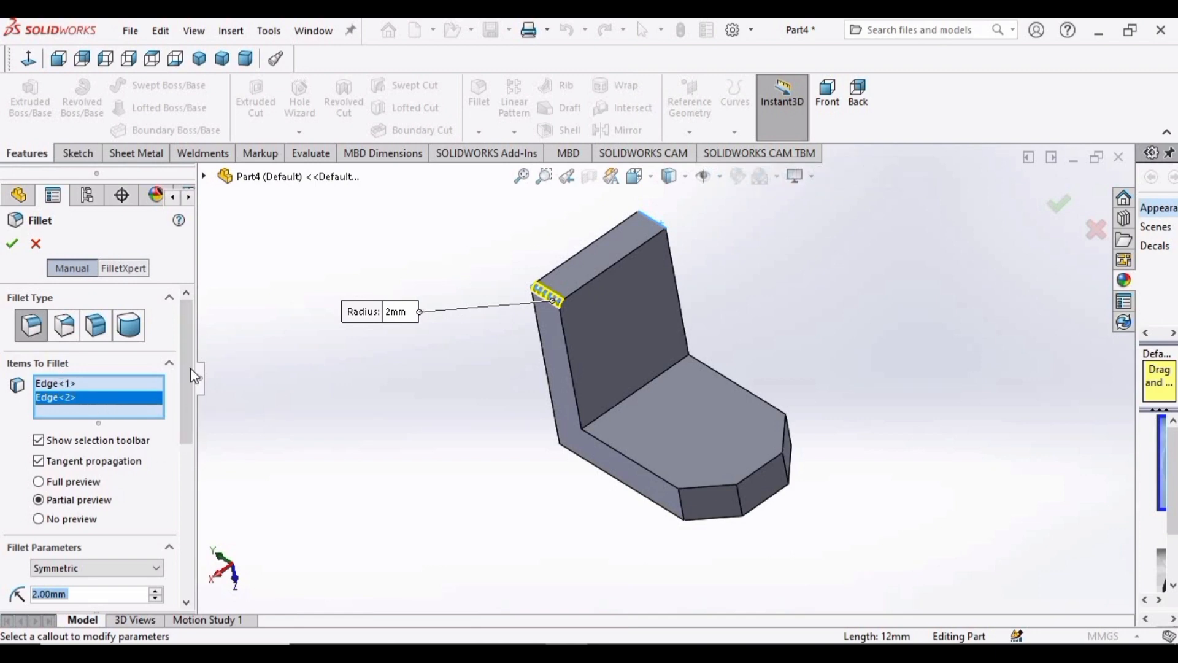
scroll(191, 349, "down", 3)
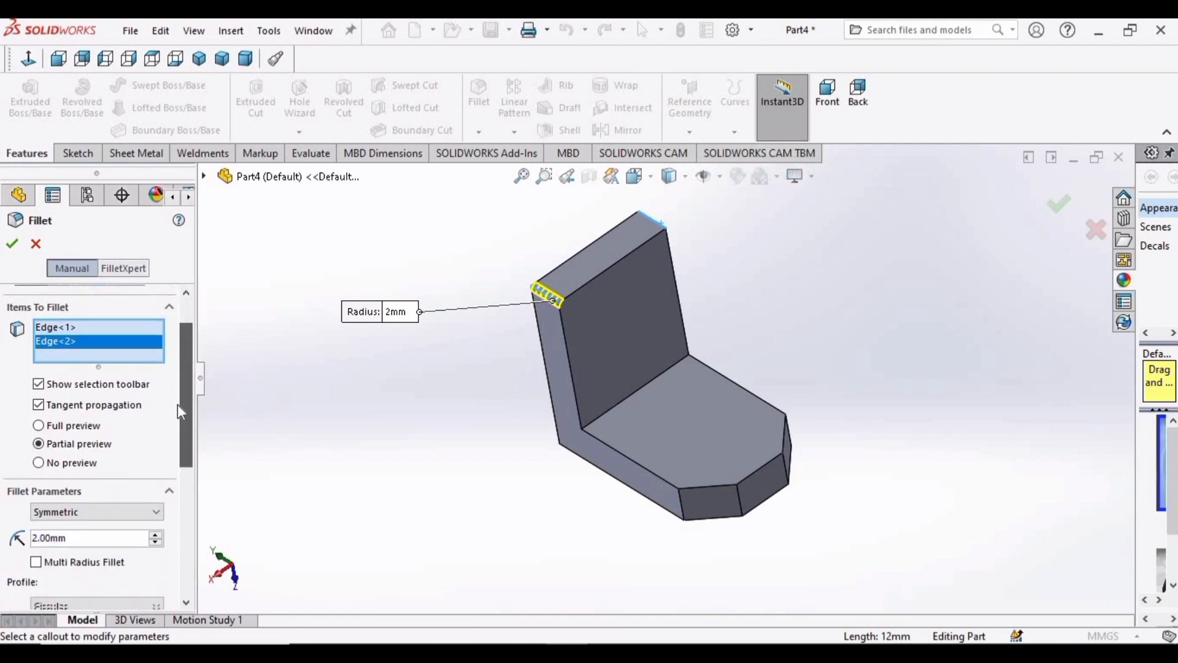
left_click(100, 492)
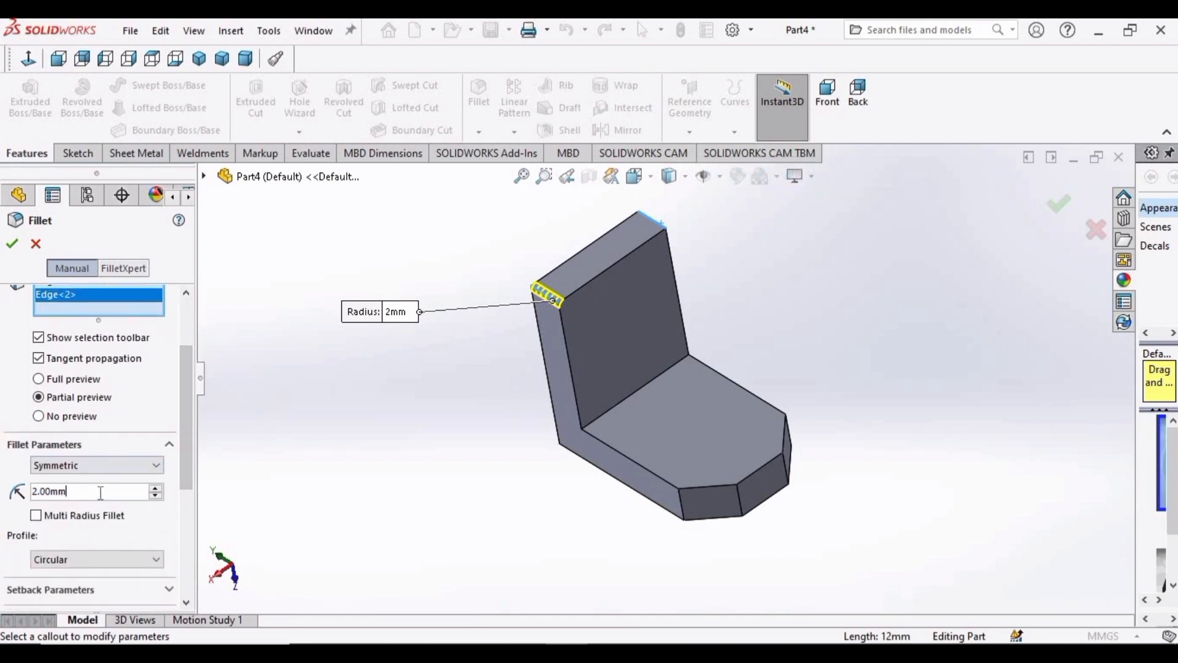
double_click(100, 492)
type("21")
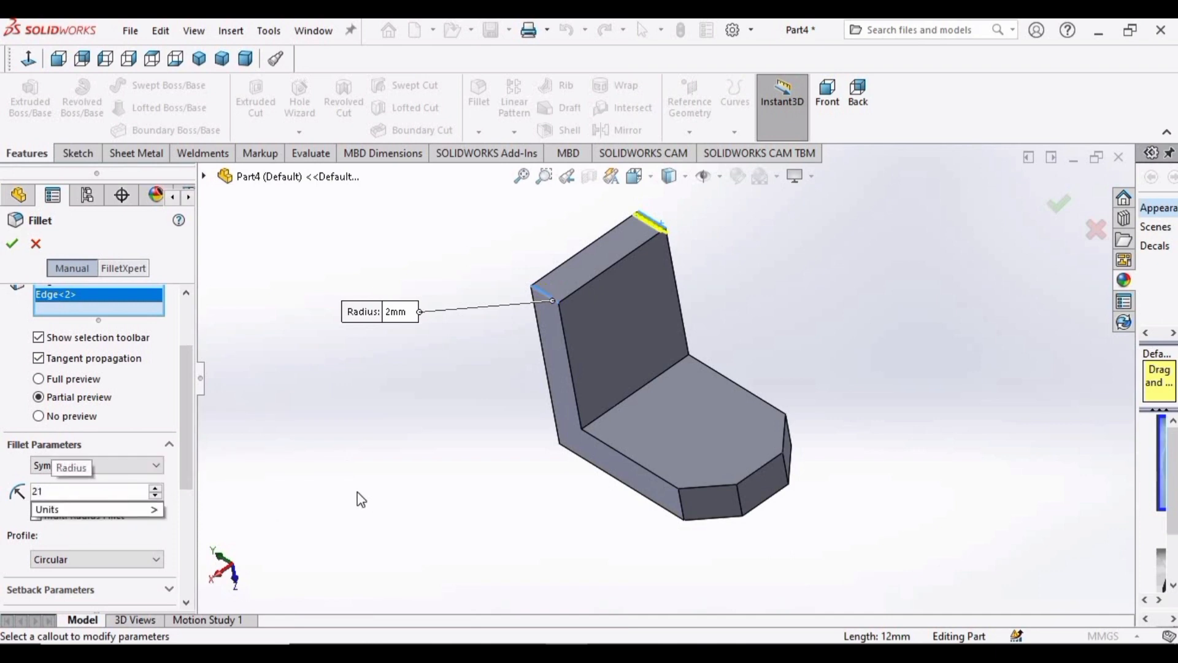
key("Return")
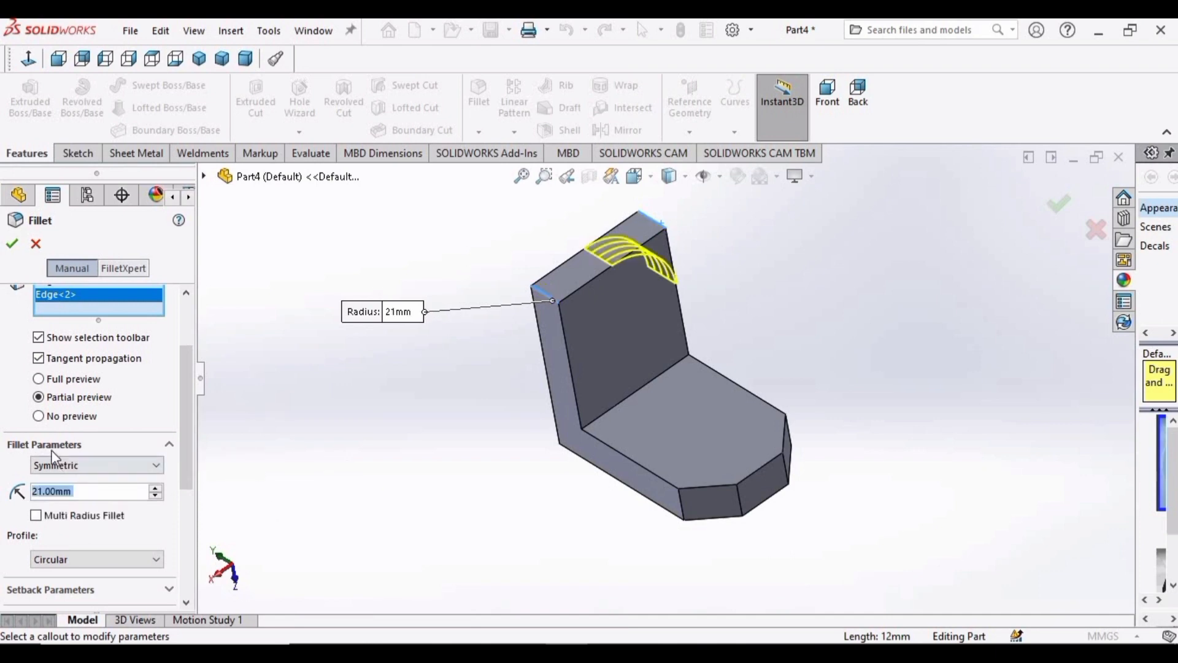
left_click(12, 244)
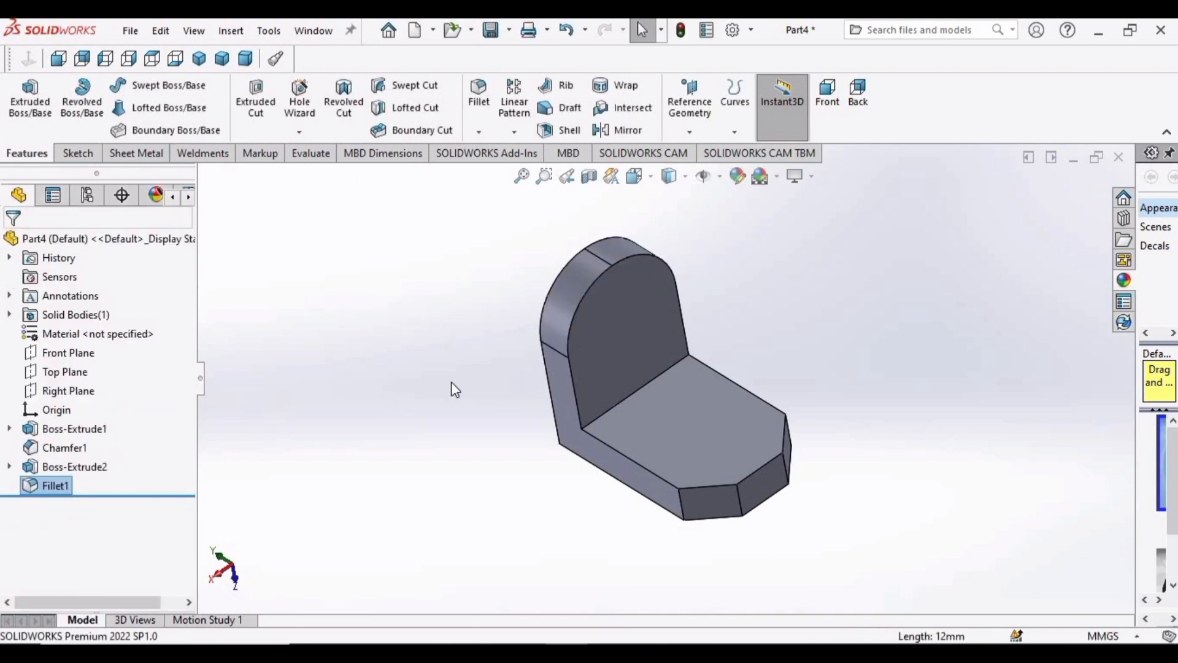
On the Right Plane, sketch a closed triangle from the inner corner, about 34 mm along the wall, then diagonally to the plate's chamfered end.
middle_click_drag(731, 301, 768, 462)
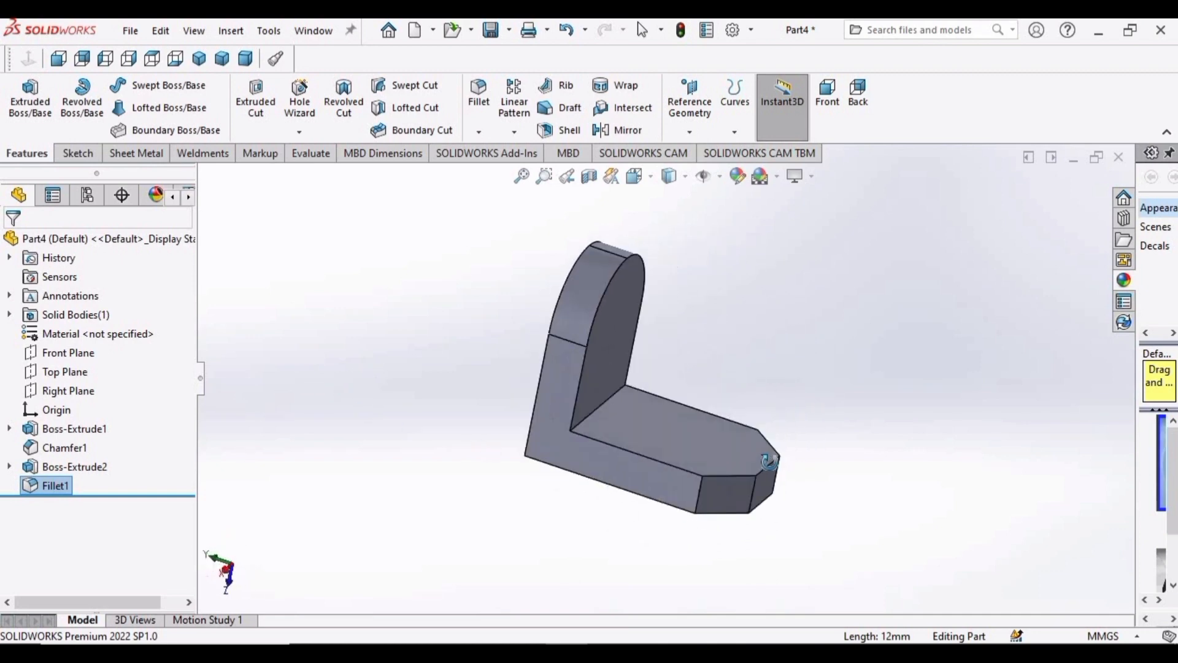
left_click(79, 352)
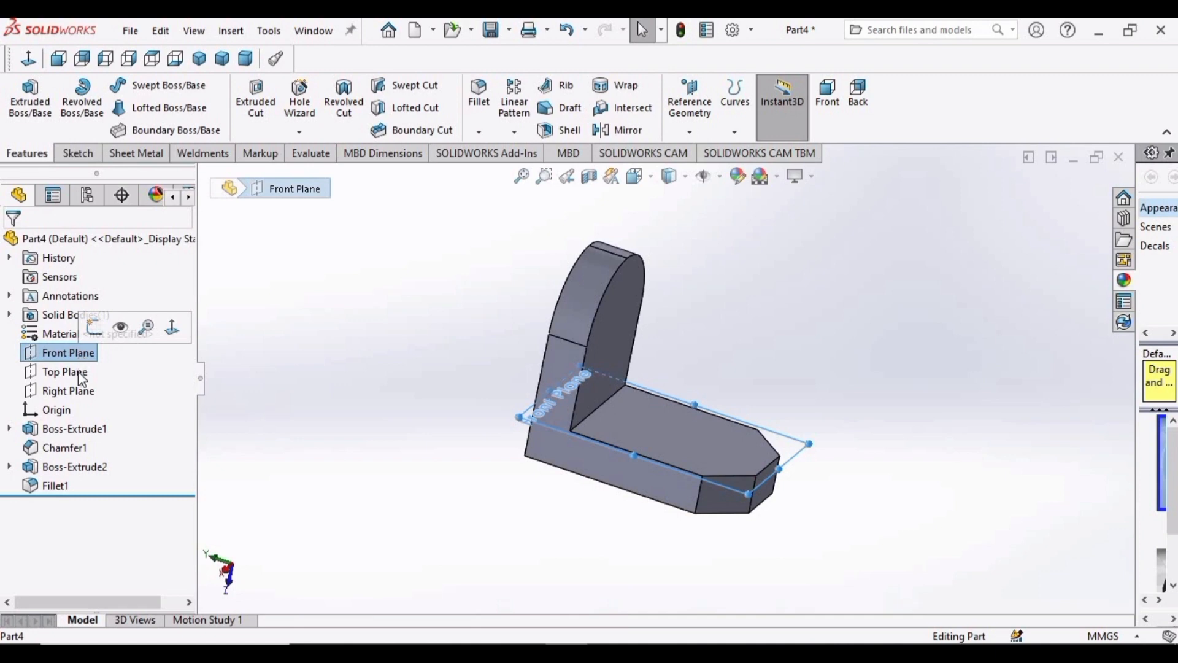
left_click(81, 390)
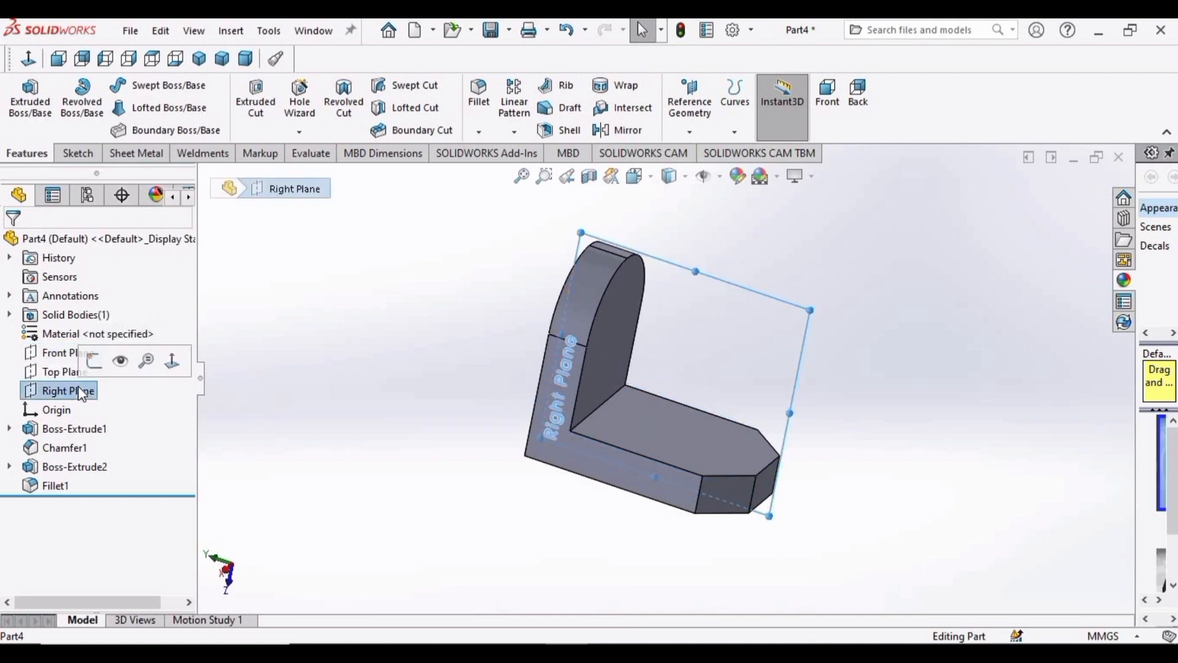
left_click(92, 362)
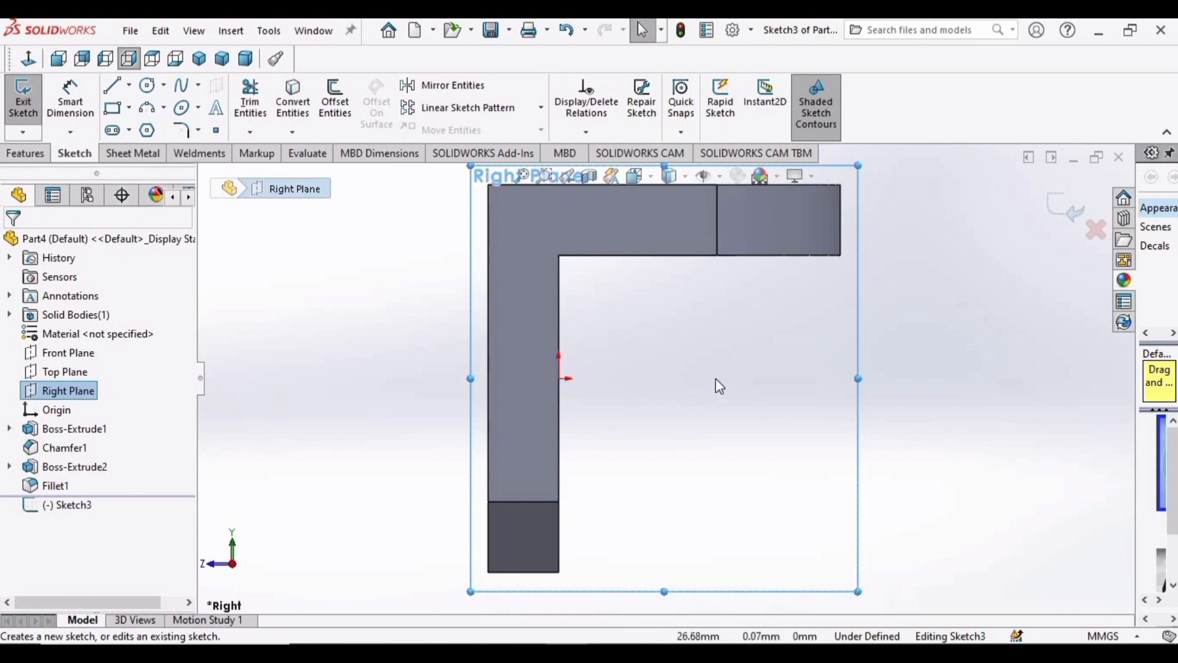
left_click(113, 84)
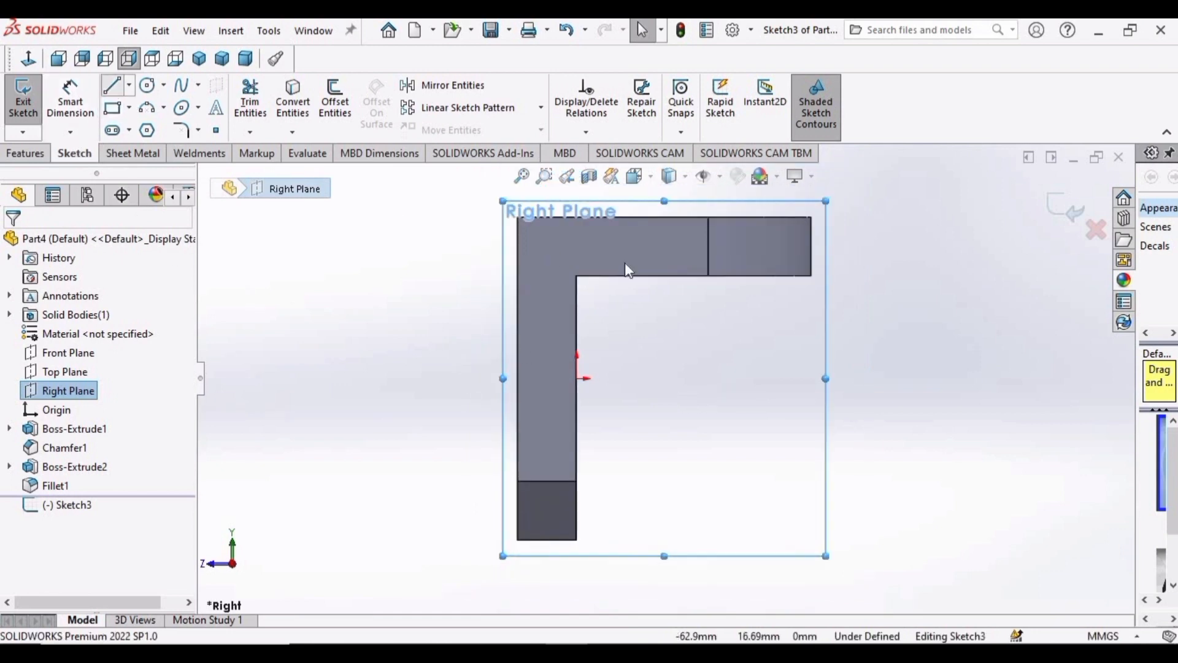
left_click(577, 276)
left_click(708, 276)
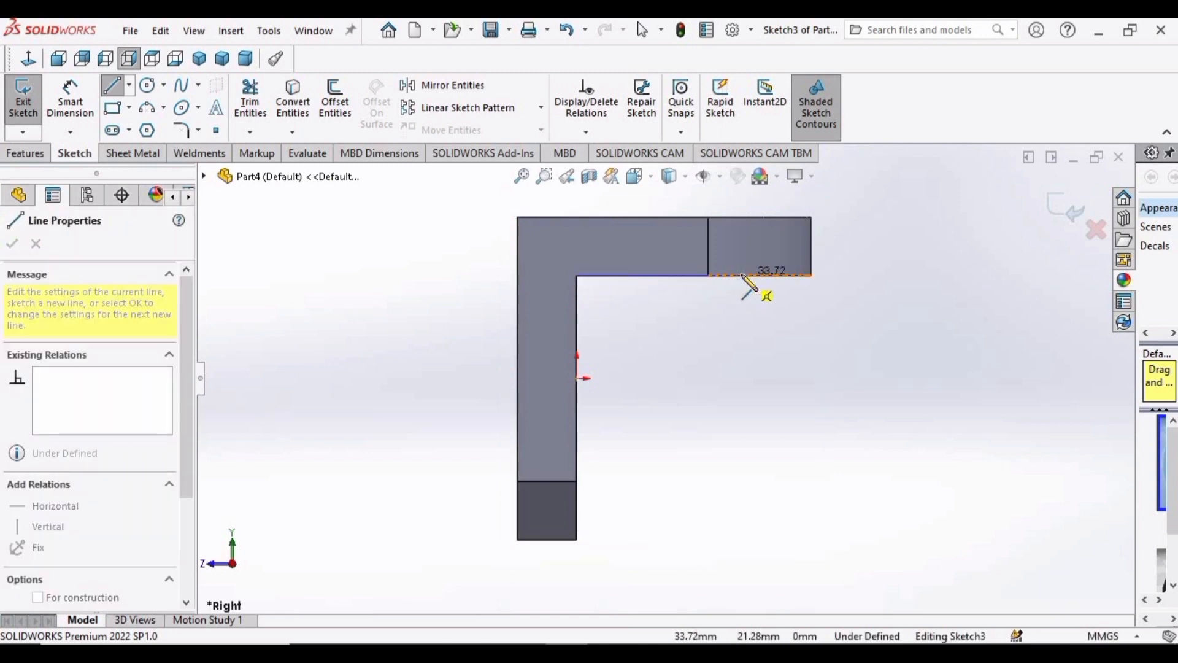
left_click(742, 275)
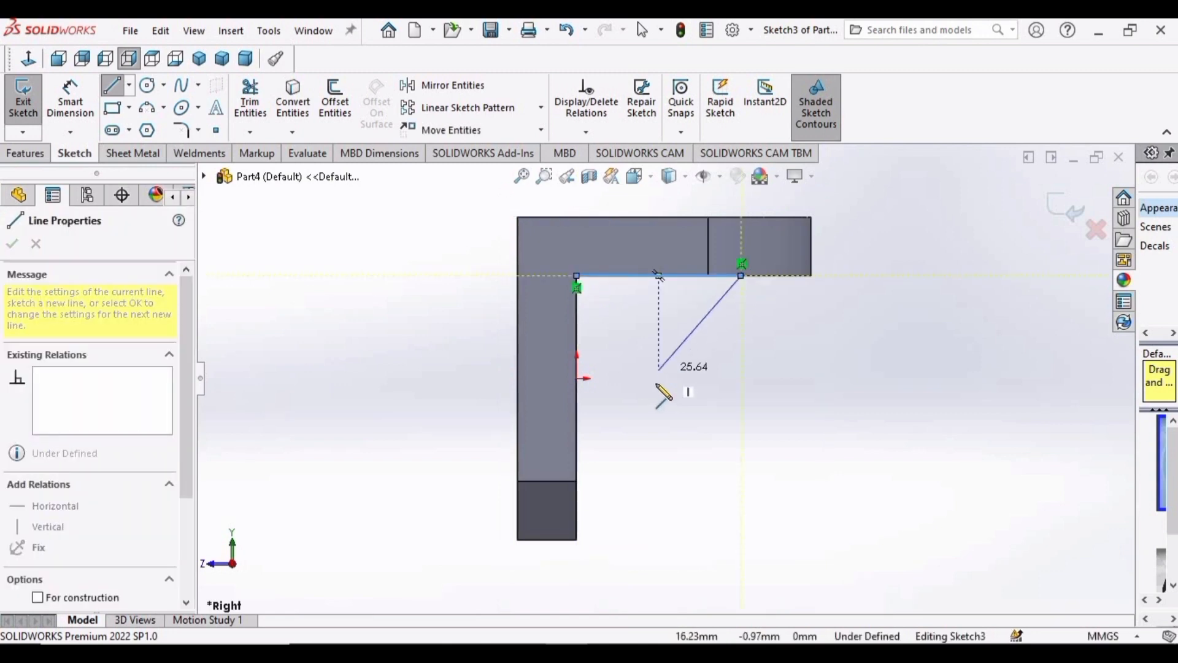
left_click(577, 540)
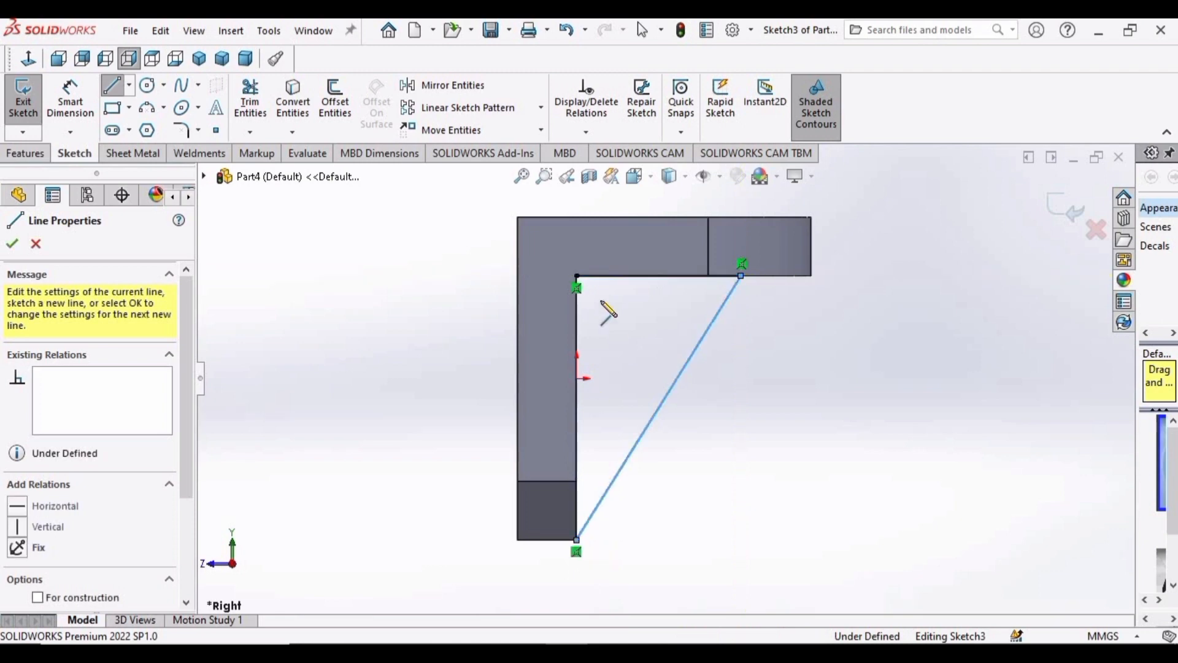
left_click(577, 276)
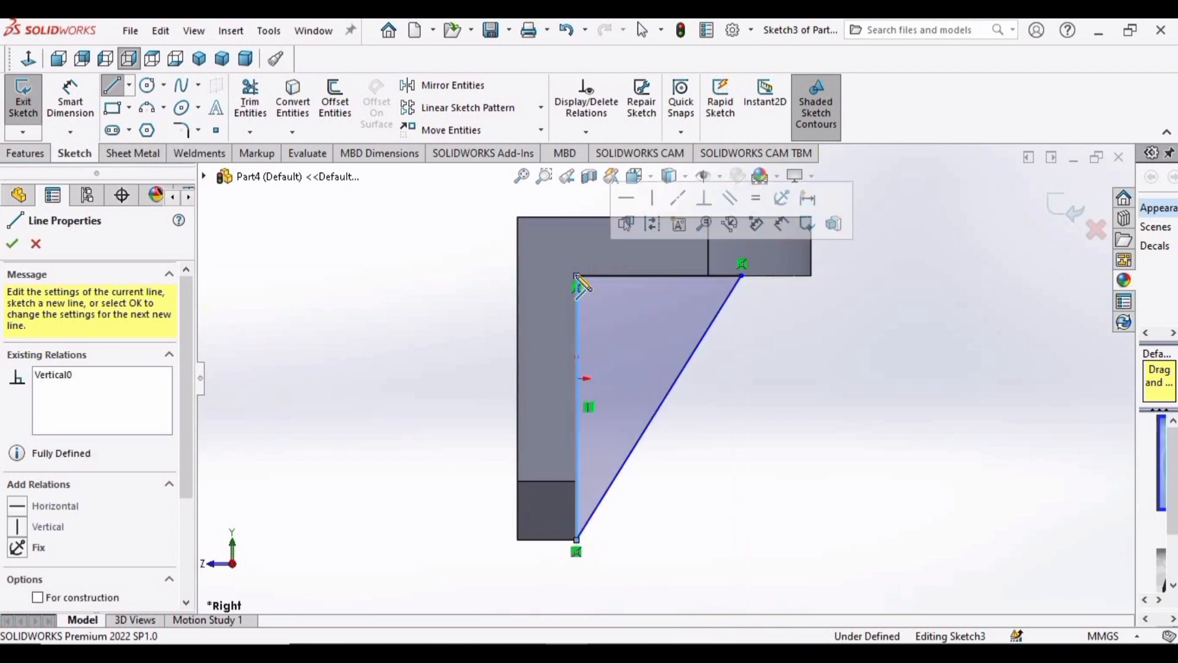
Dimension the triangle's side along the upright wall, set it to 42 mm, and finish dimensioning.
left_click(85, 103)
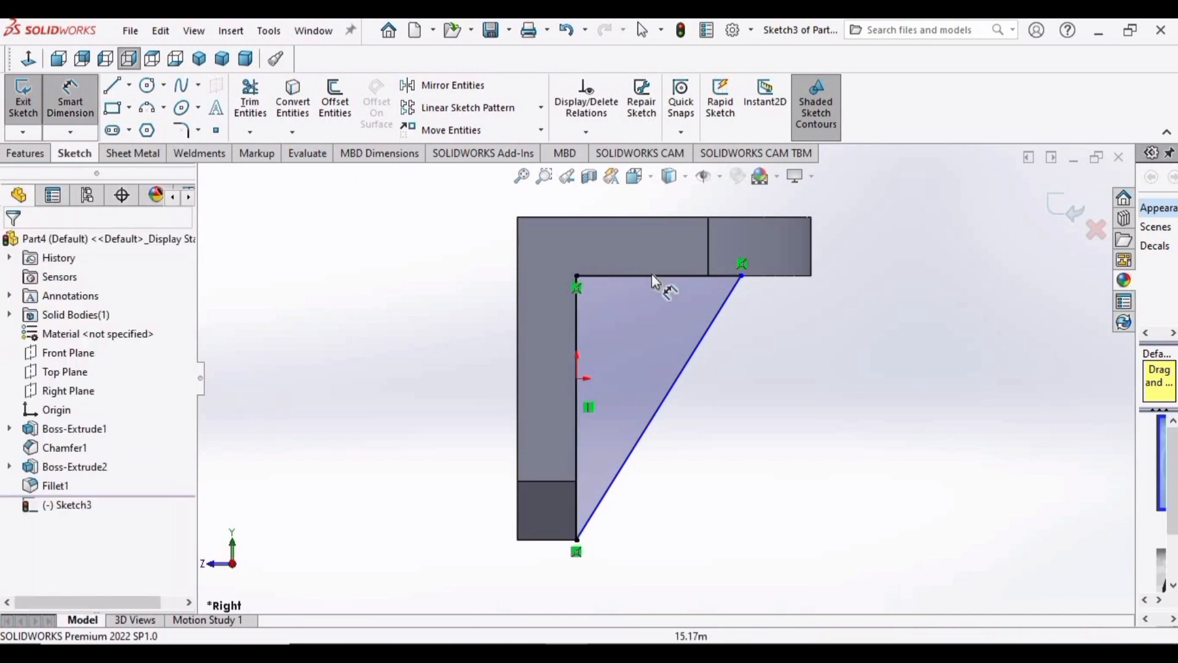
scroll(657, 281, "down", 2)
scroll(662, 287, "up", 2)
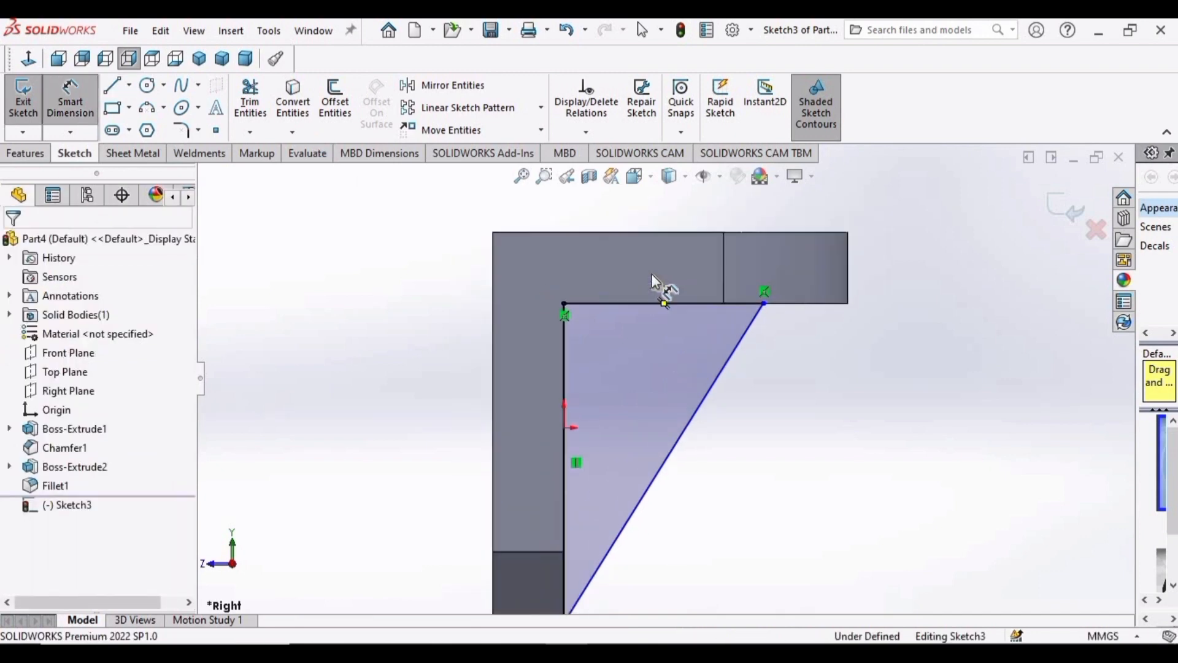
left_click(690, 318)
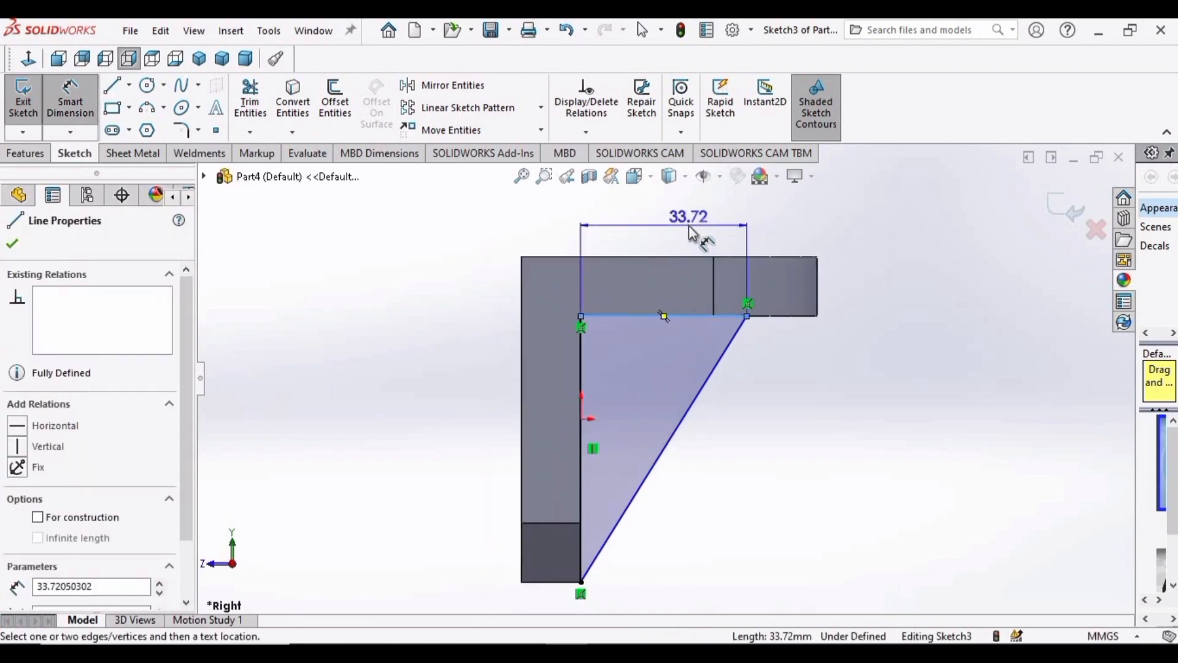
left_click(692, 233)
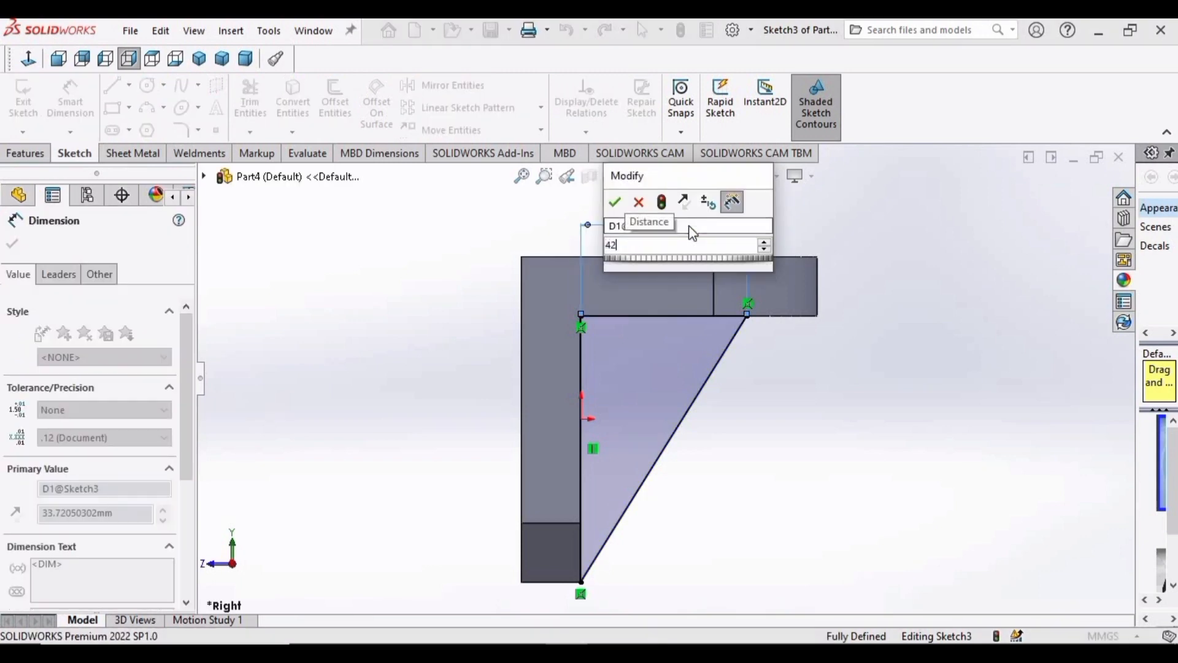
key("Return")
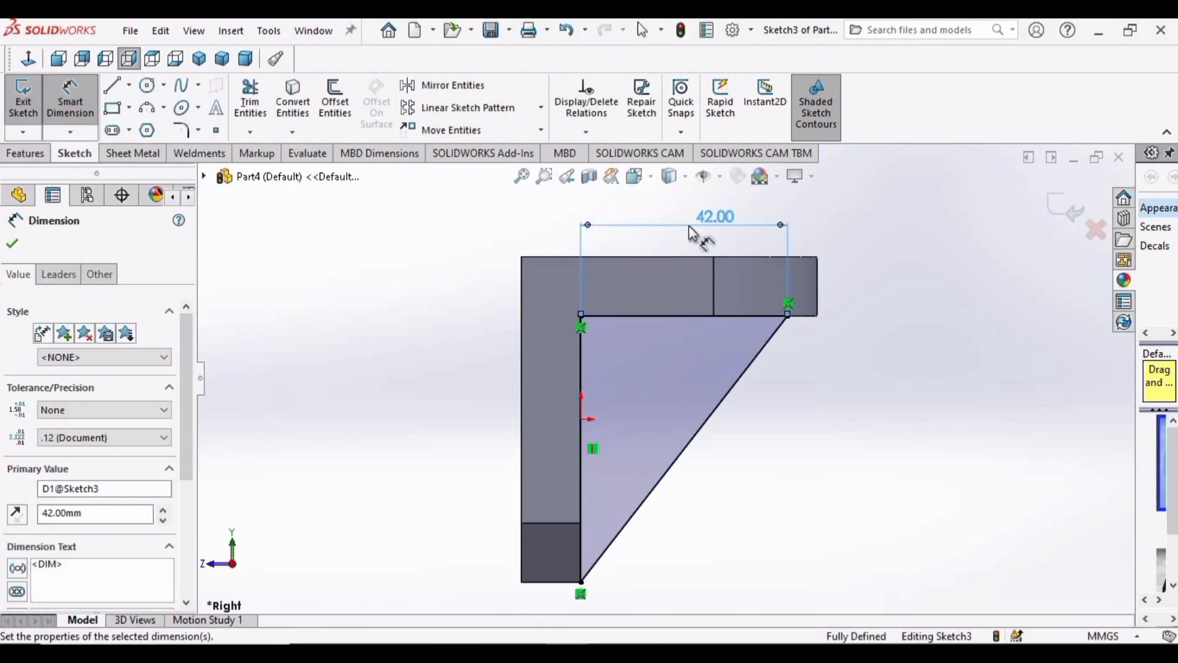
left_click(15, 244)
Extrude the triangle sketch as a Mid Plane boss 12 mm thick, merged with the bracket, to form the rib.
left_click(27, 154)
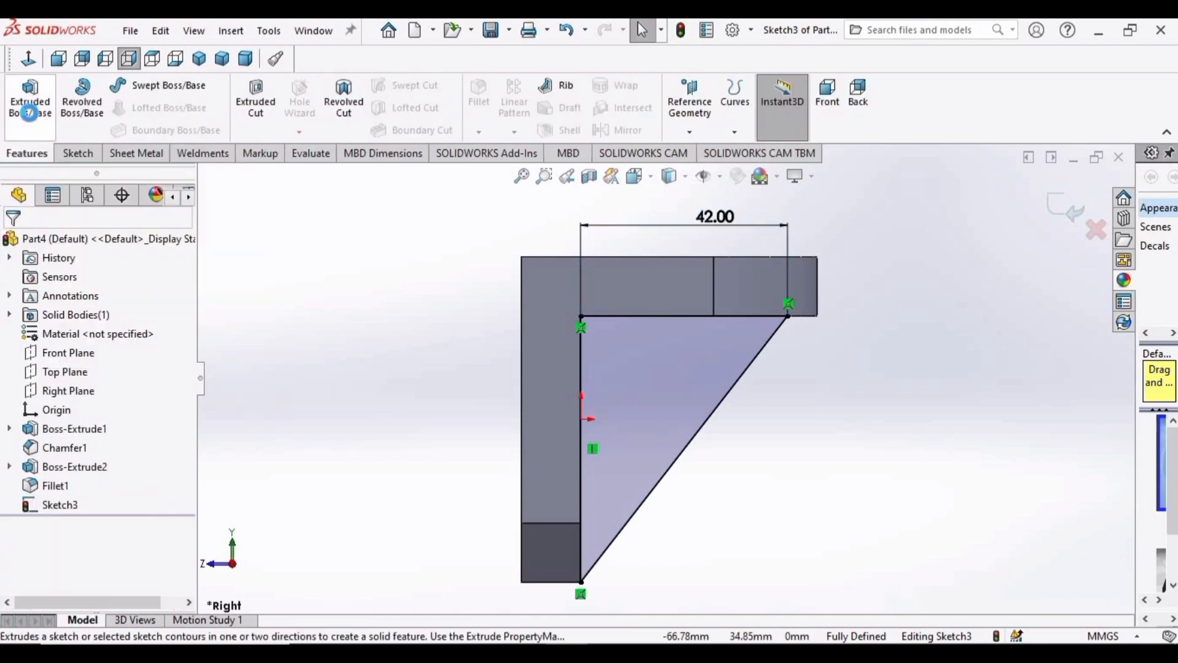
left_click(32, 104)
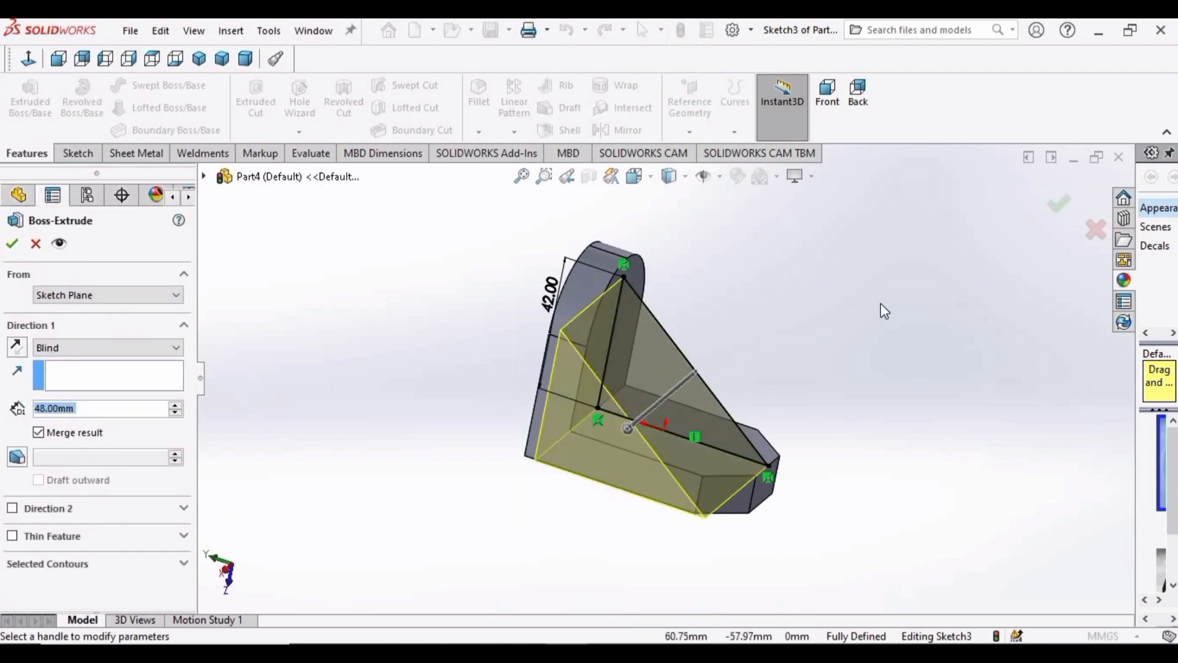
middle_click_drag(796, 342, 755, 357)
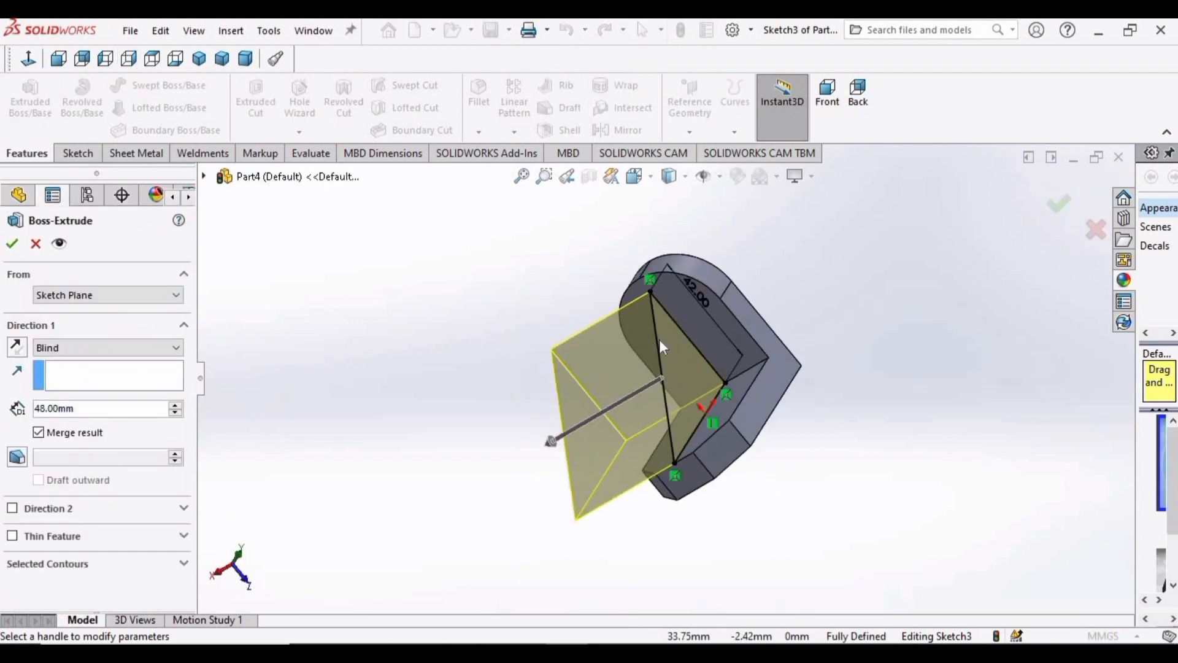
scroll(675, 356, "down", 5)
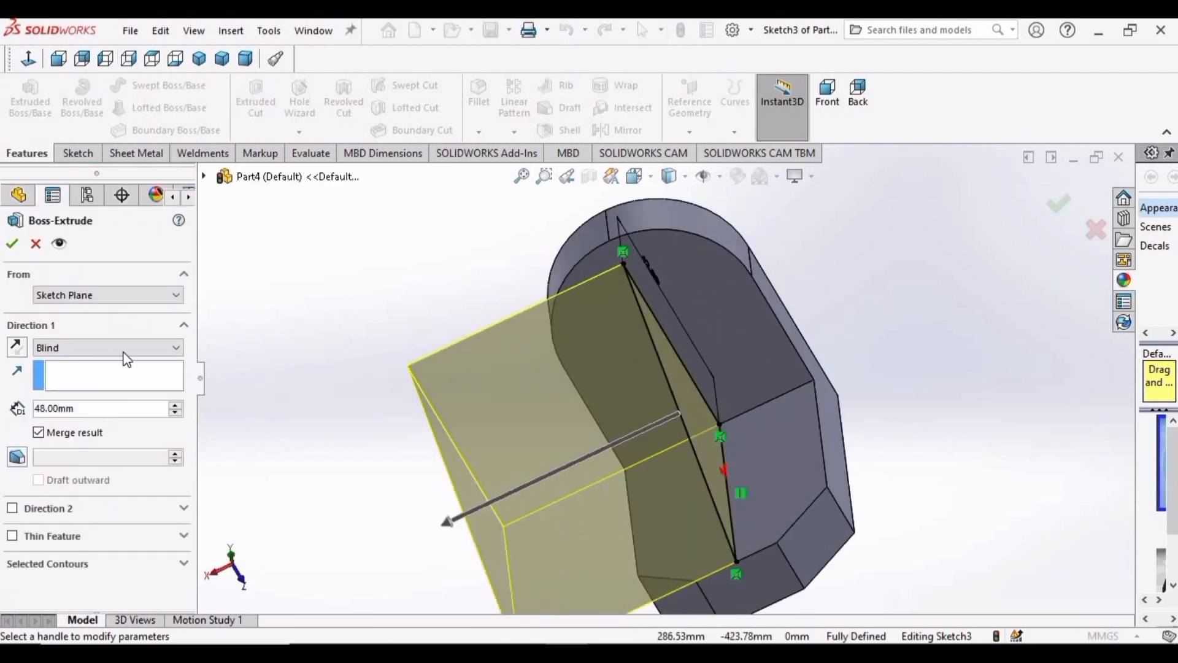
left_click(111, 347)
left_click(80, 430)
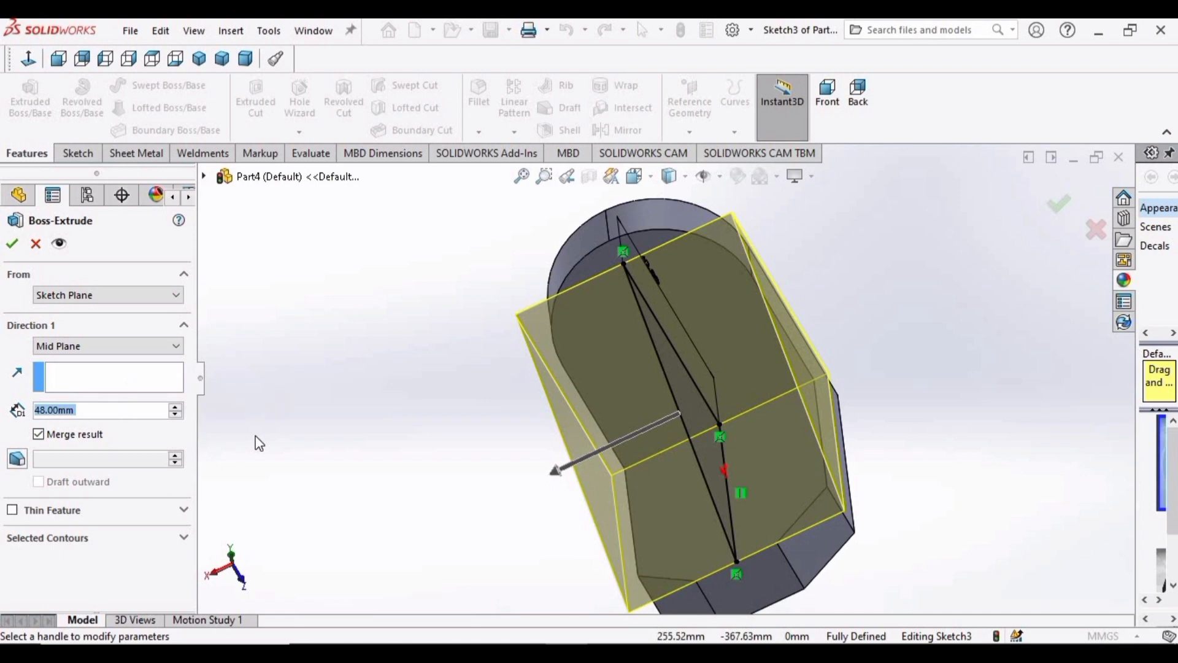
type("12")
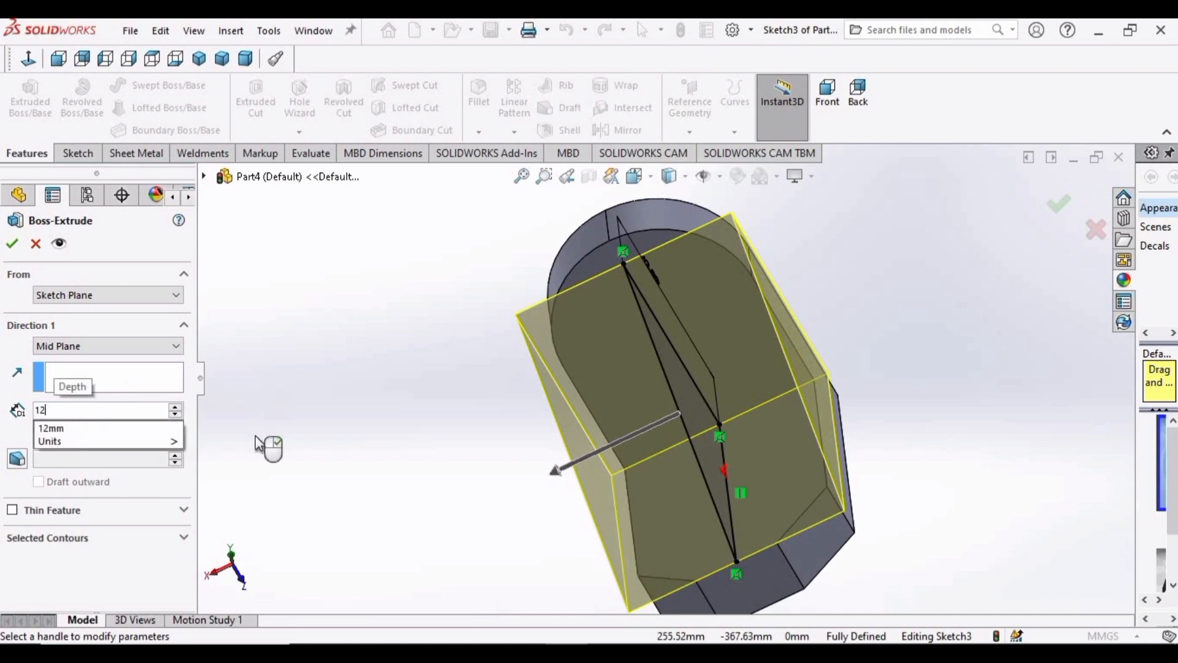
key("Return")
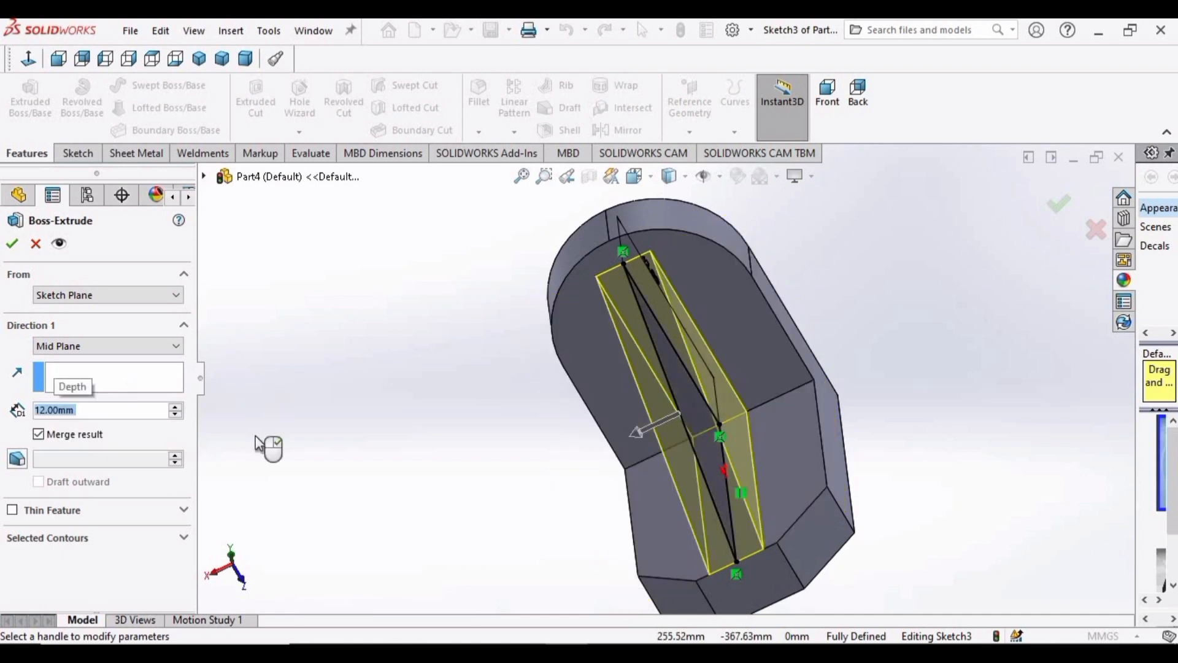
left_click(13, 244)
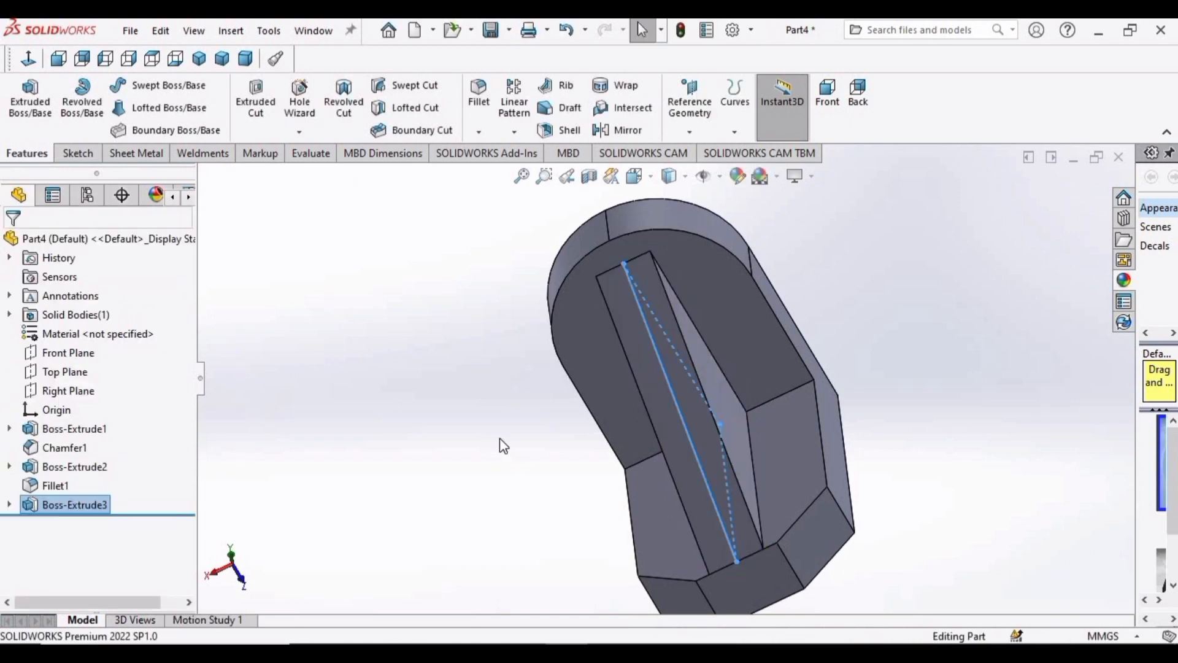
left_click(500, 437)
Change the appearance of the whole part to bright yellow from the standard color swatches.
middle_click_drag(546, 469, 904, 463)
scroll(903, 464, "up", 1)
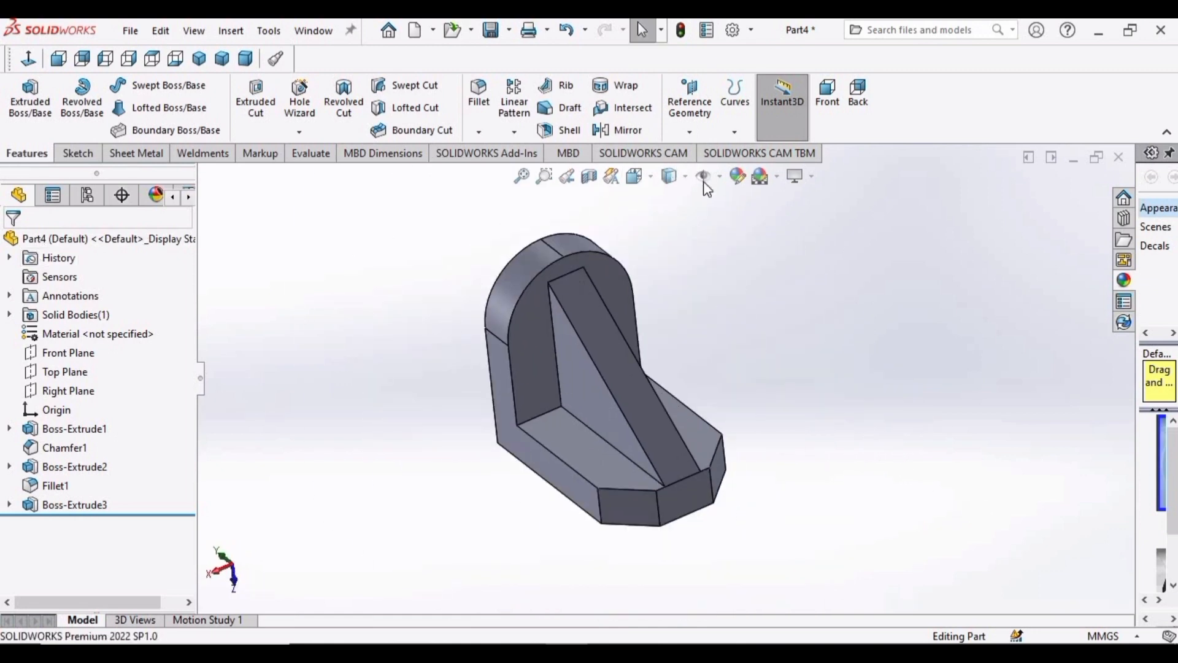
left_click(737, 178)
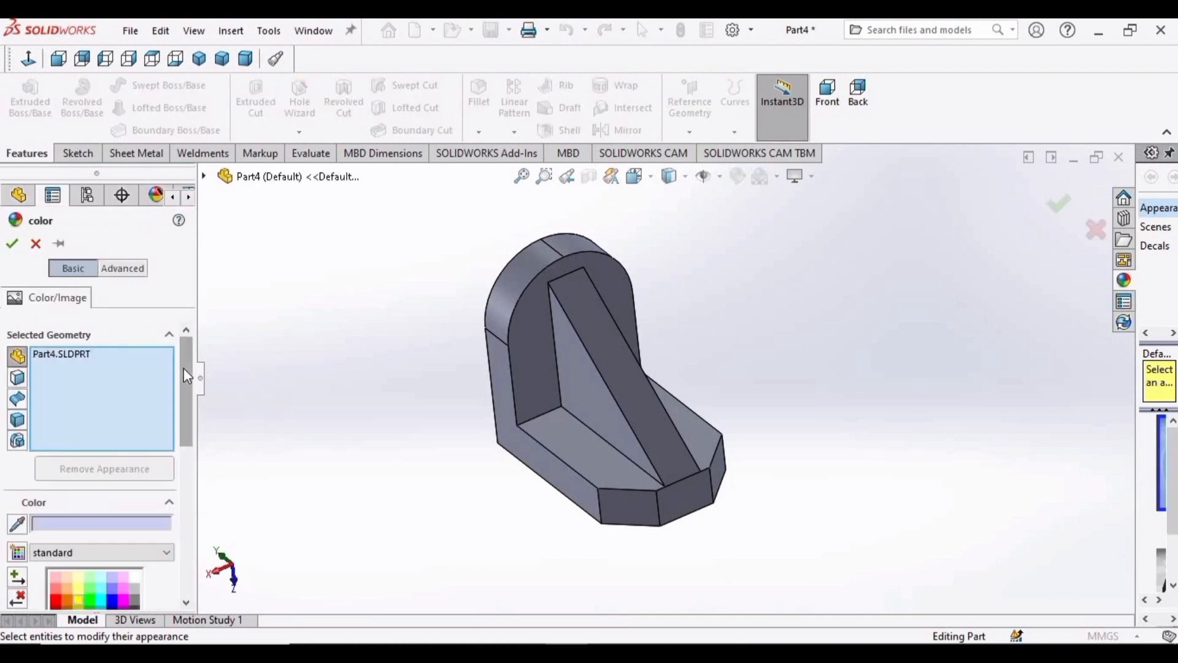
left_click_drag(187, 375, 187, 424)
left_click(78, 462)
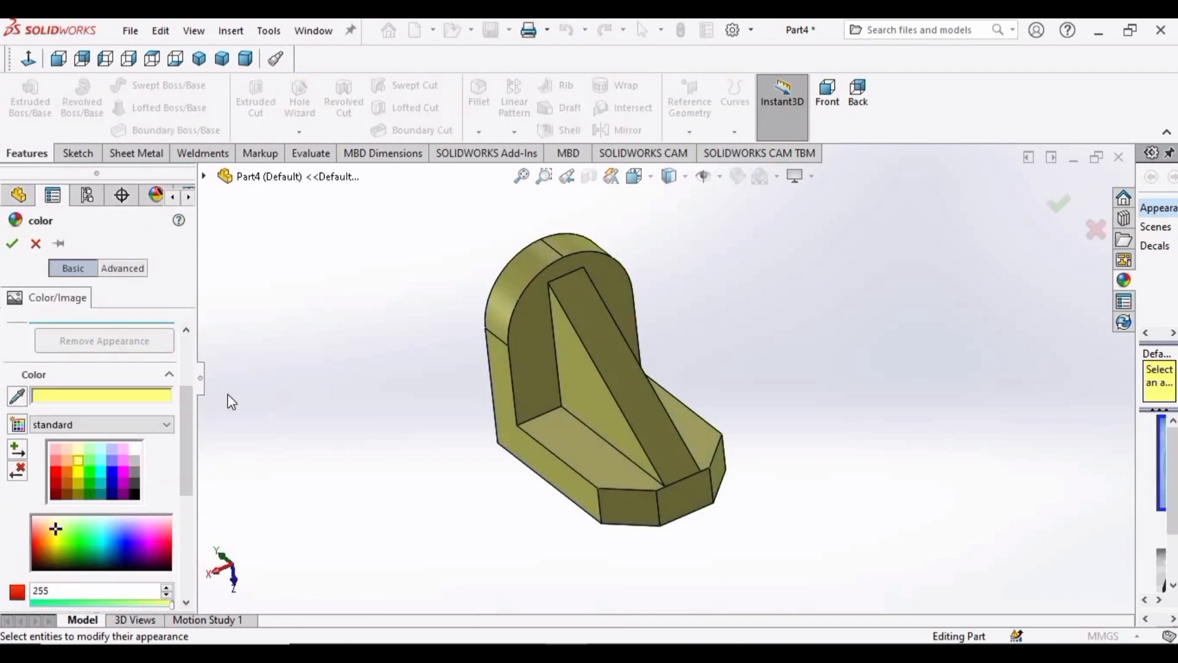
left_click(77, 471)
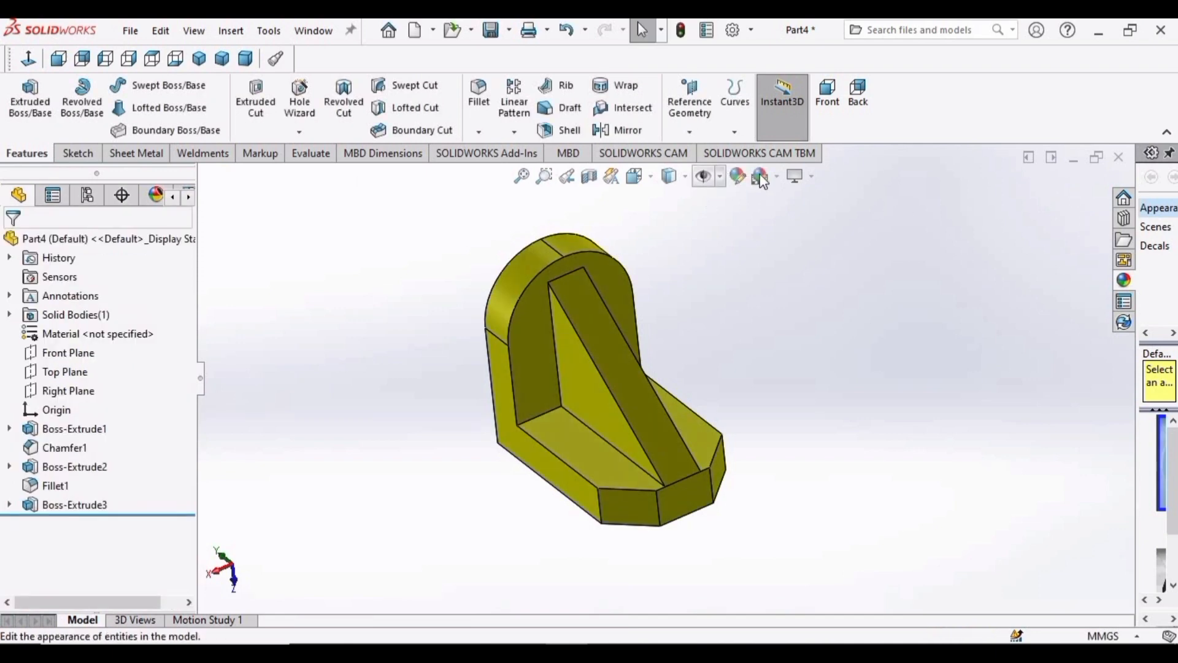
Apply the Plain White scene as the background and view the finished bracket from the side.
left_click(777, 182)
left_click(798, 218)
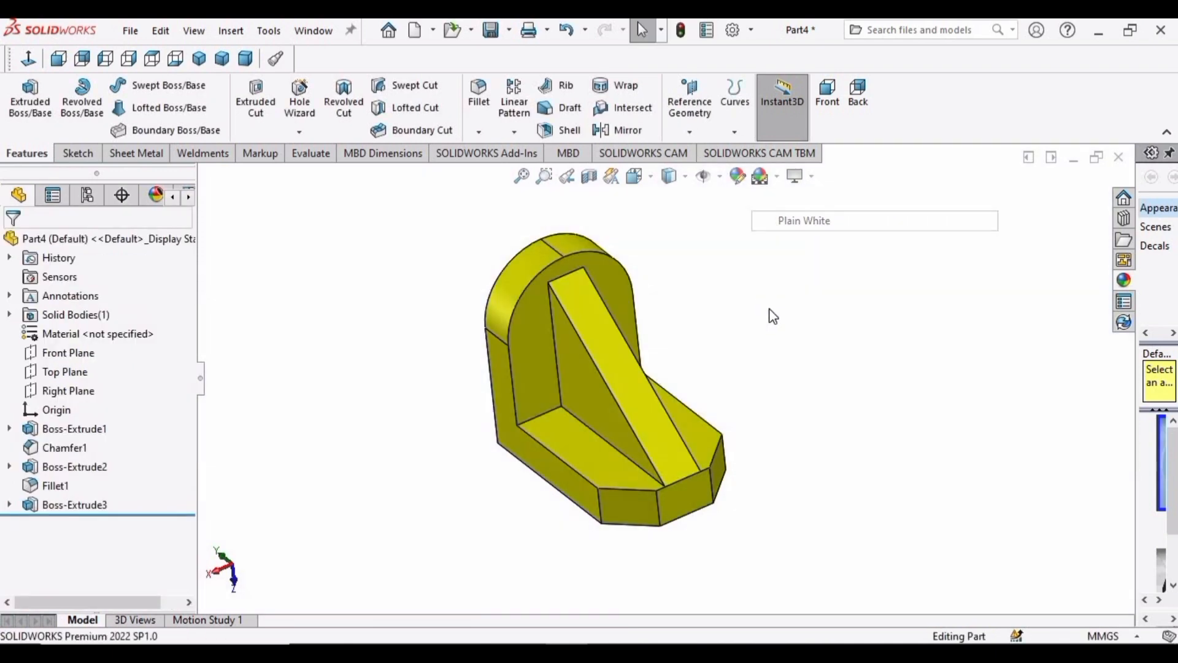
middle_click_drag(570, 392, 638, 399)
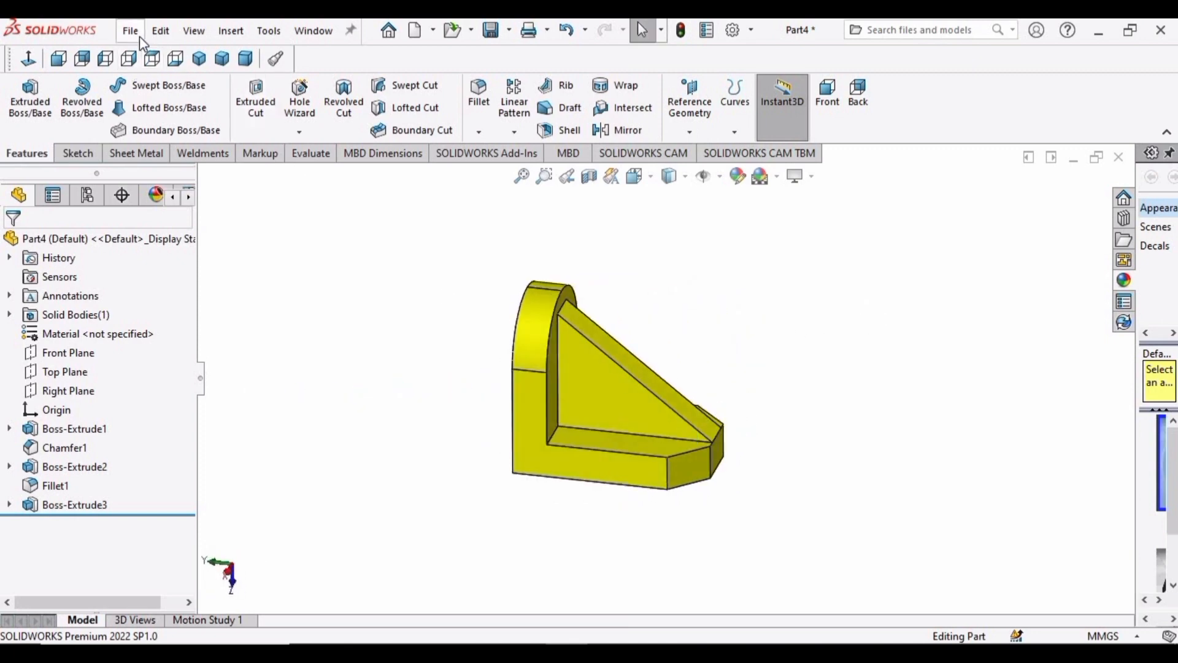